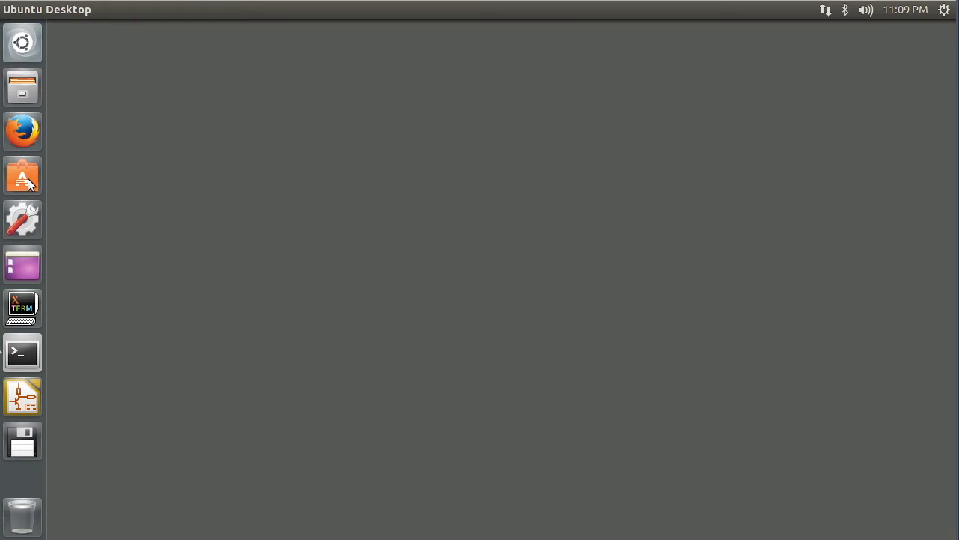
- Search the Ubuntu Software Center for kicad, then close it
left_click(27, 180)
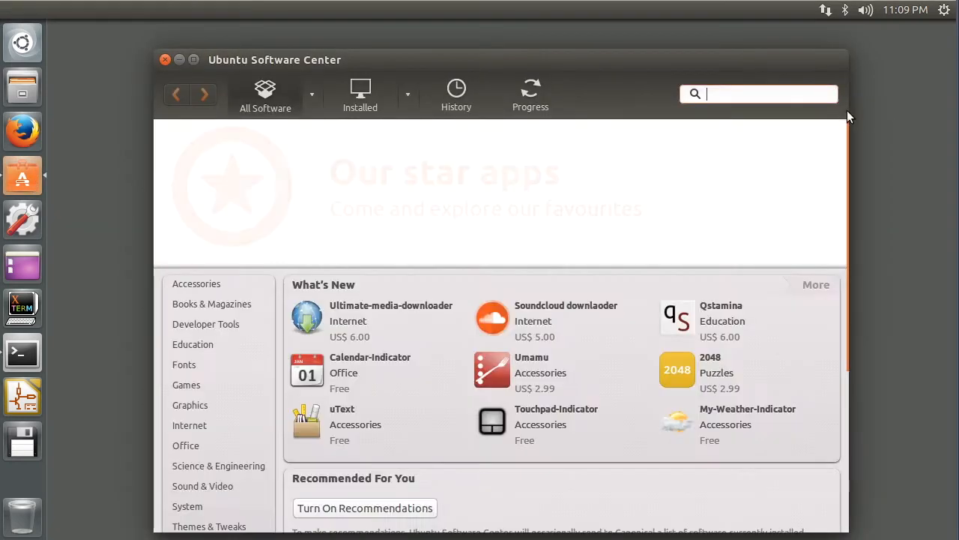
left_click(781, 93)
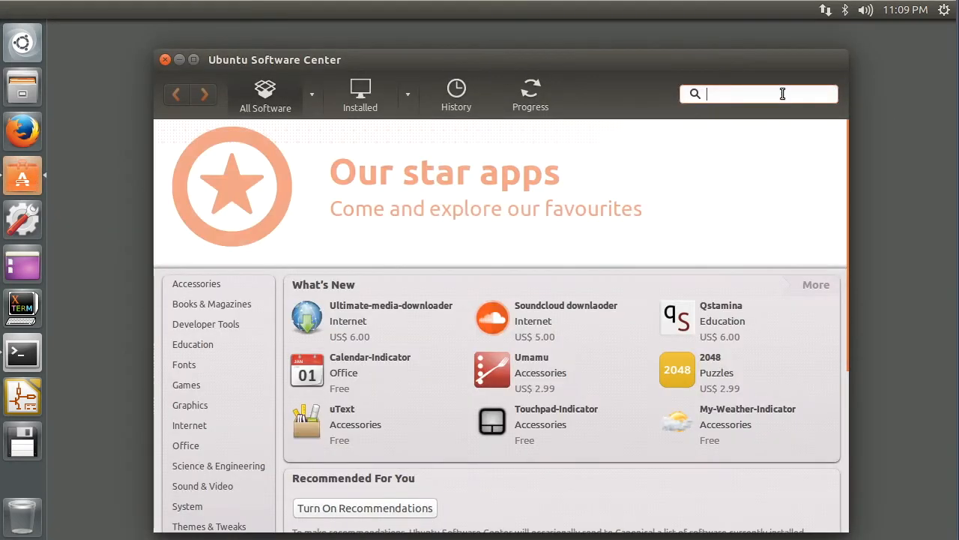
type("kica")
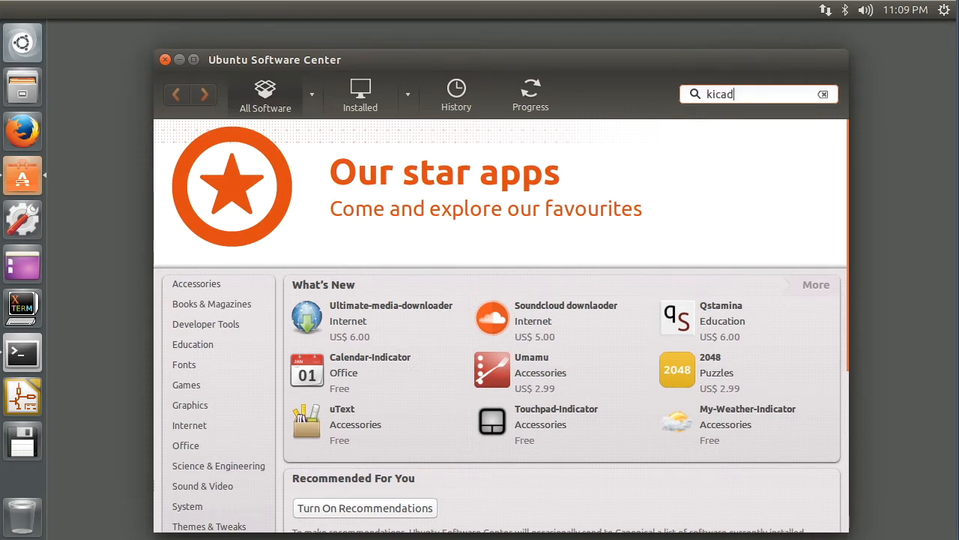
type("d")
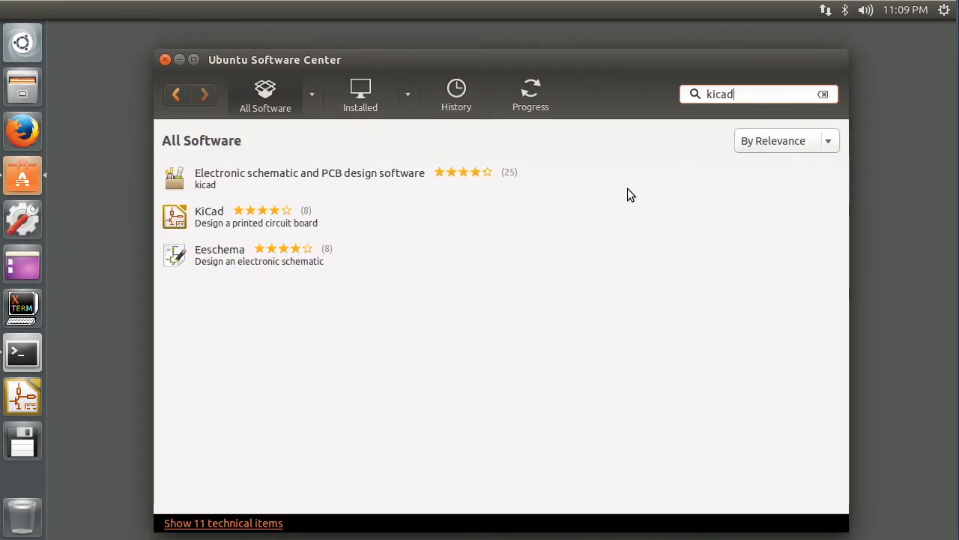
left_click(165, 59)
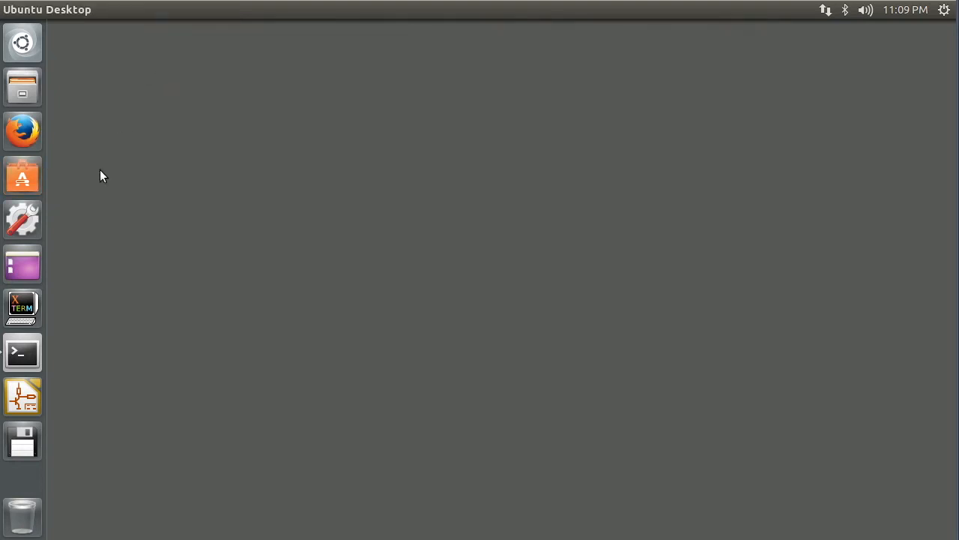
- Open KiCad and create a new project named rc in the shared/tools/kicad/rc folder
left_click(22, 397)
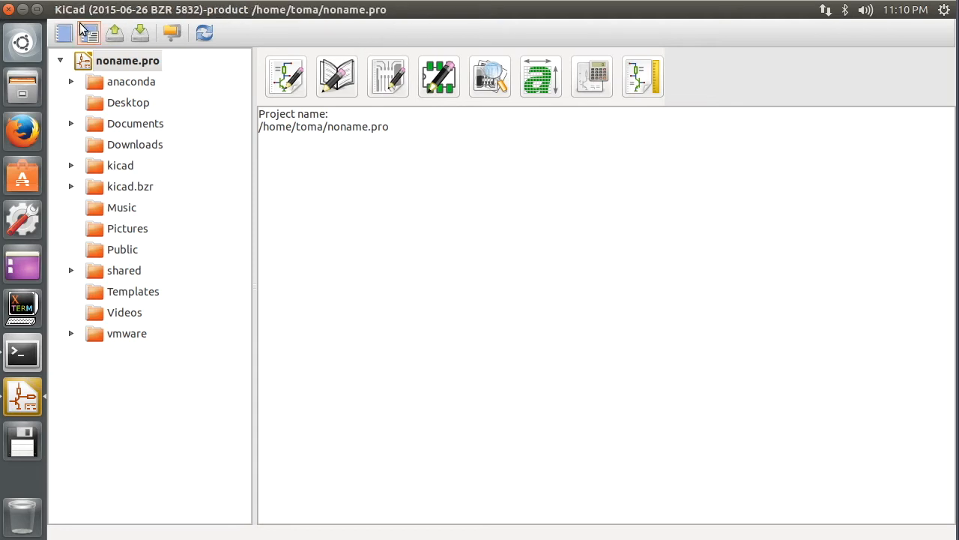
left_click(60, 9)
mouse_move(65, 63)
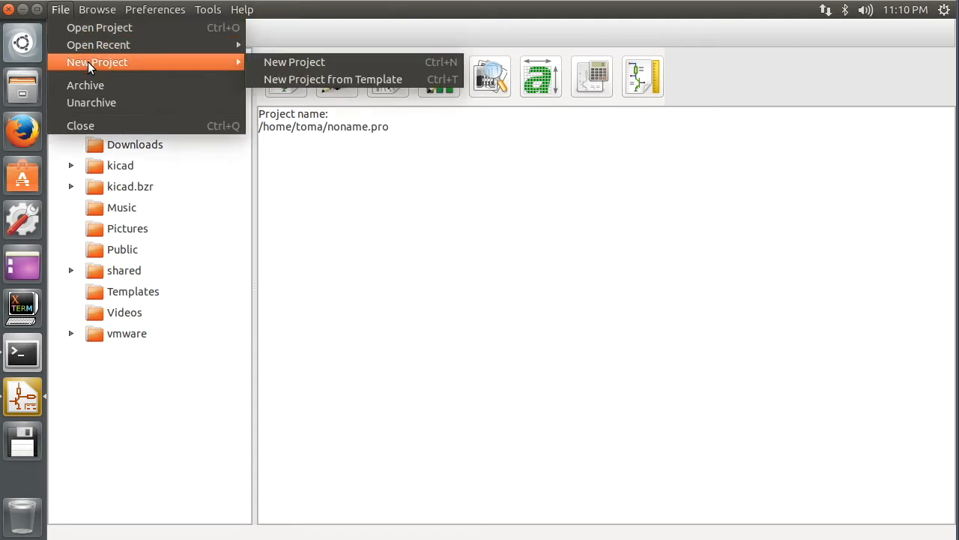
left_click(302, 64)
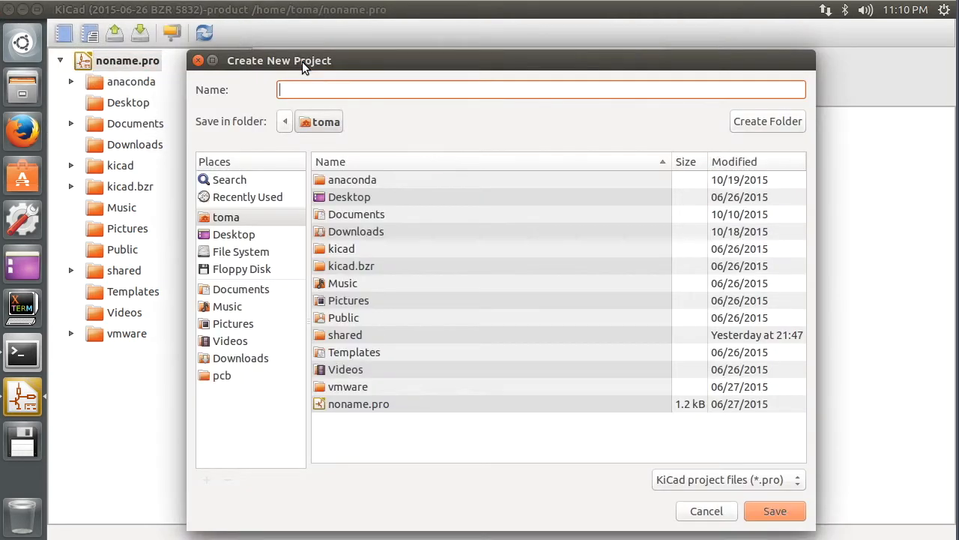
double_click(344, 337)
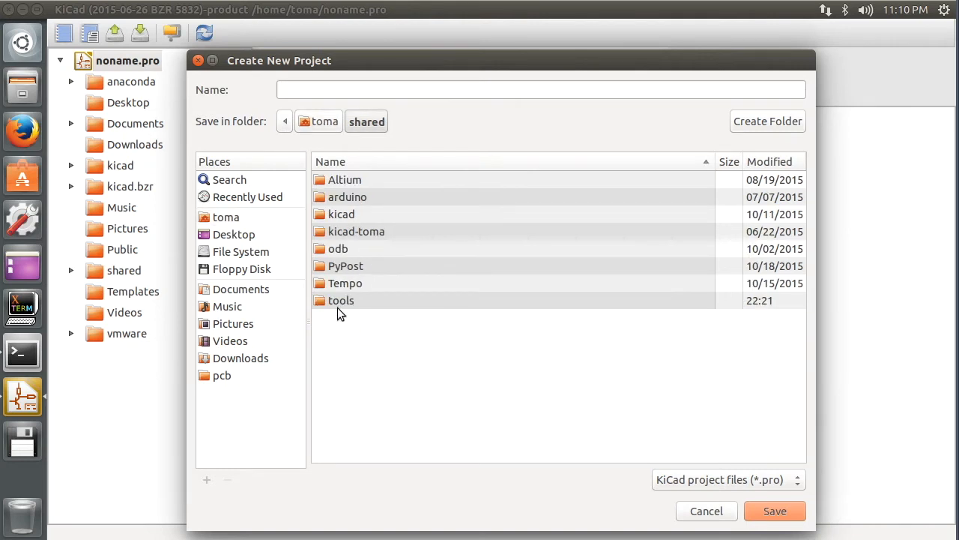
double_click(342, 301)
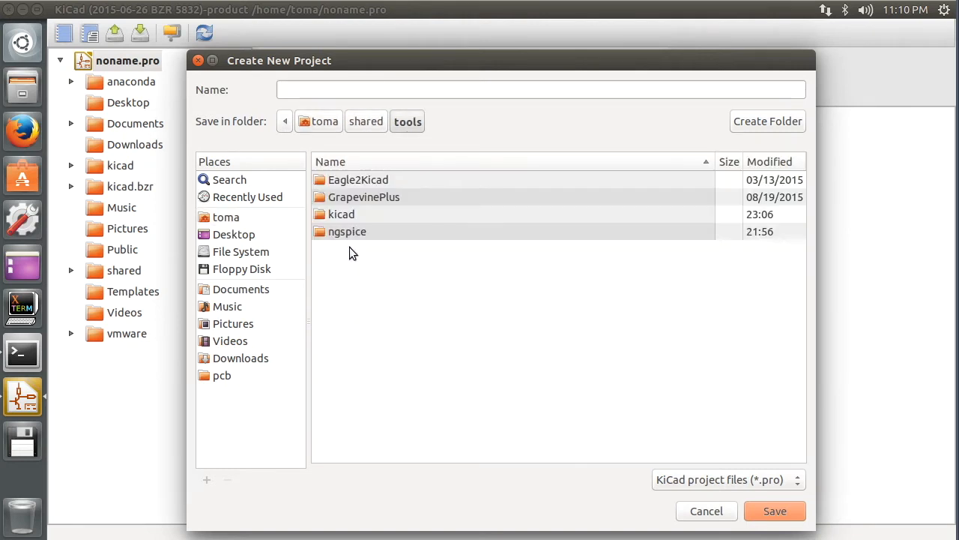
double_click(393, 216)
double_click(327, 181)
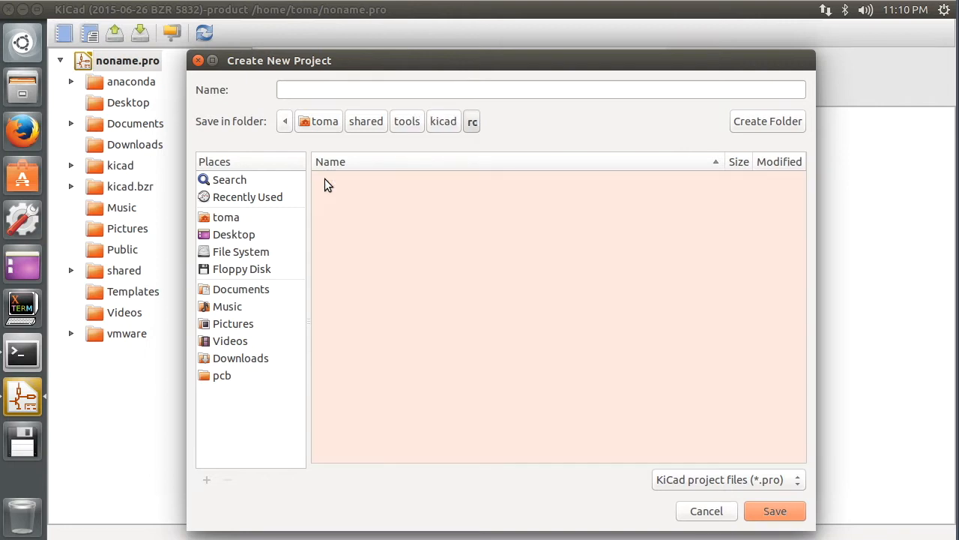
left_click(334, 88)
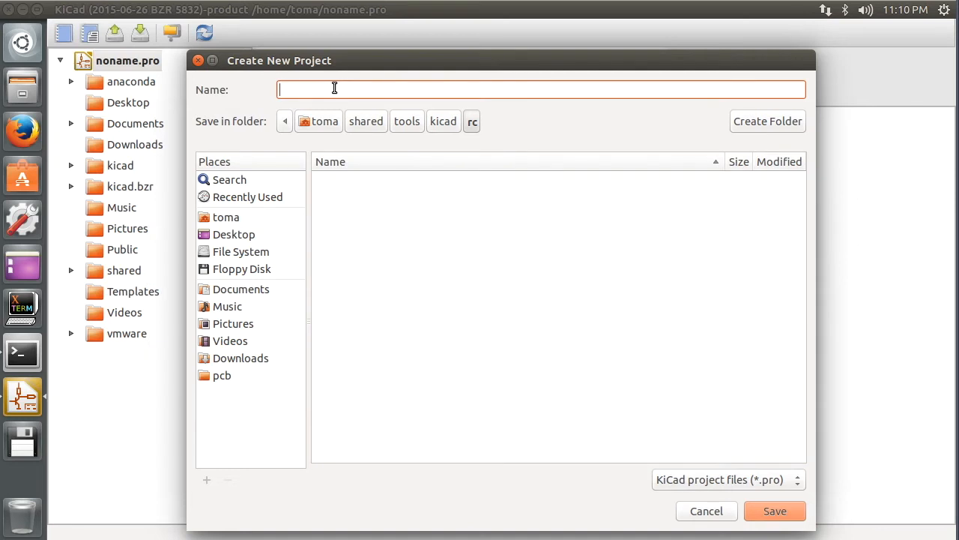
type("rc")
key("Return")
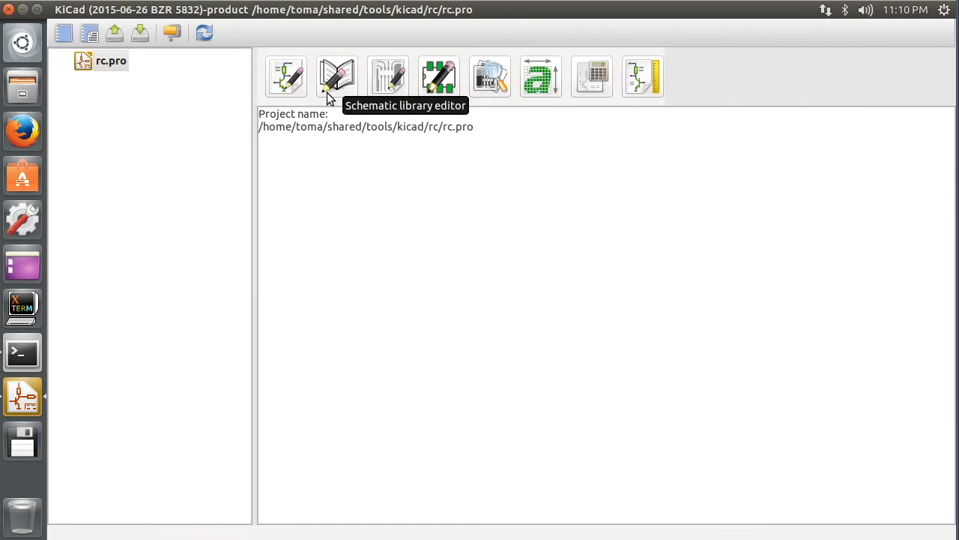
- Open the schematic editor for the rc project, creating the missing rc.sch schematic
left_click(285, 76)
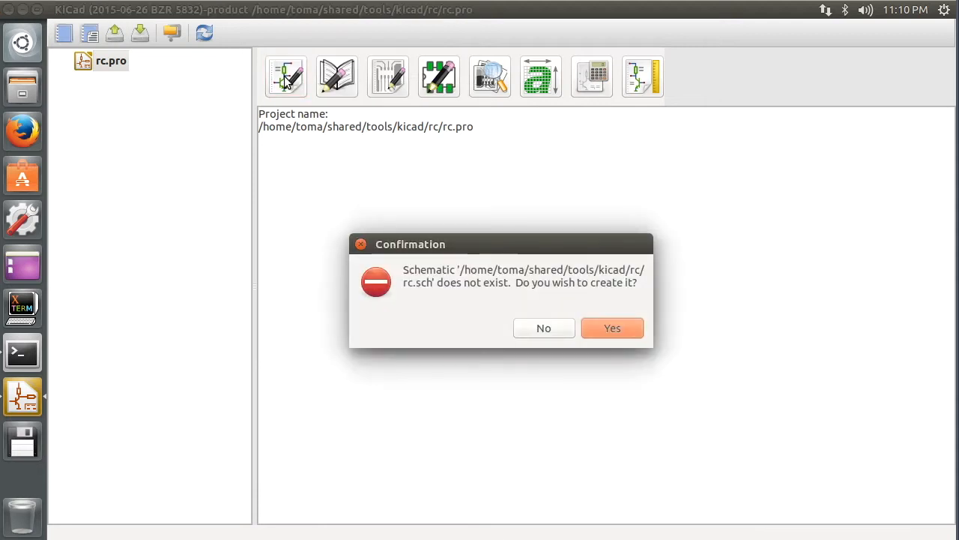
left_click(609, 332)
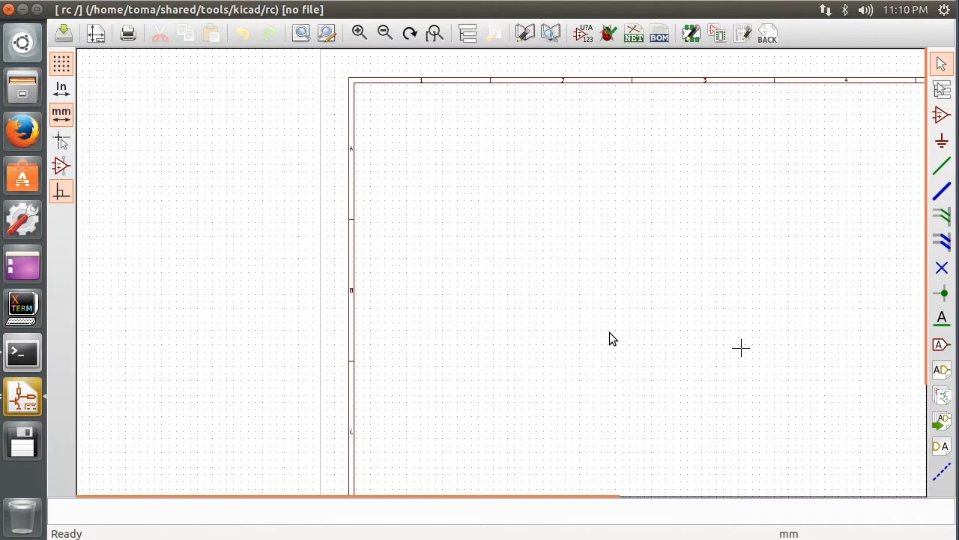
left_click(434, 33)
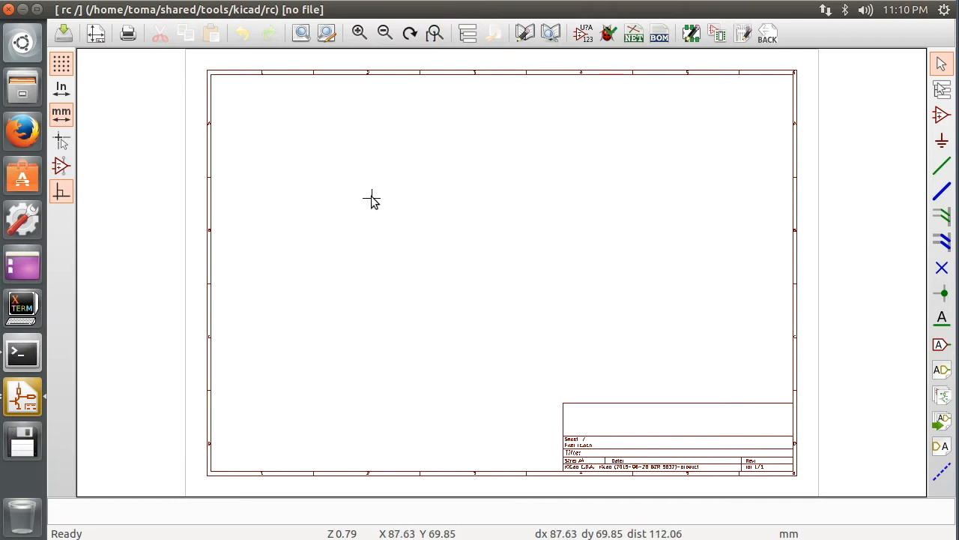
- Place a resistor R from the device library horizontally in the upper-left area of the sheet
left_click(942, 118)
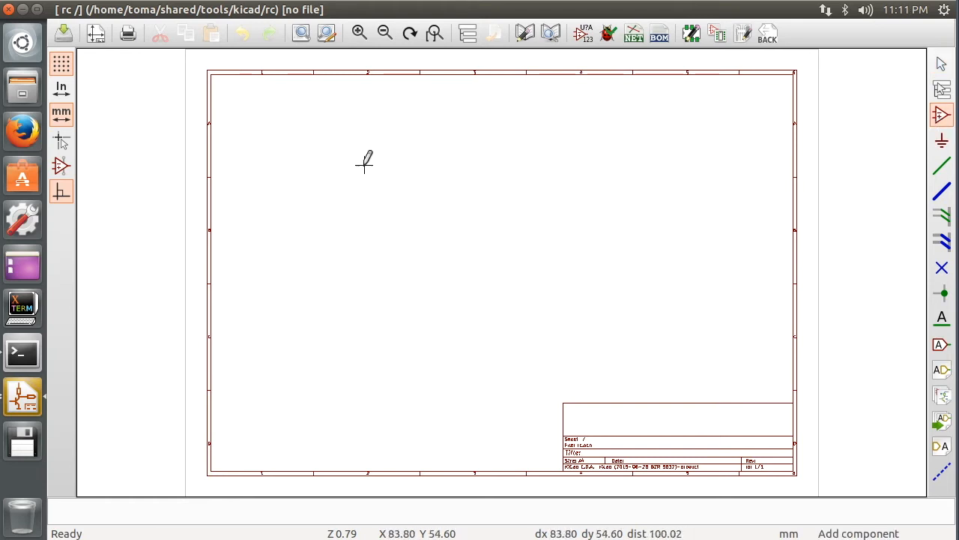
left_click(299, 142)
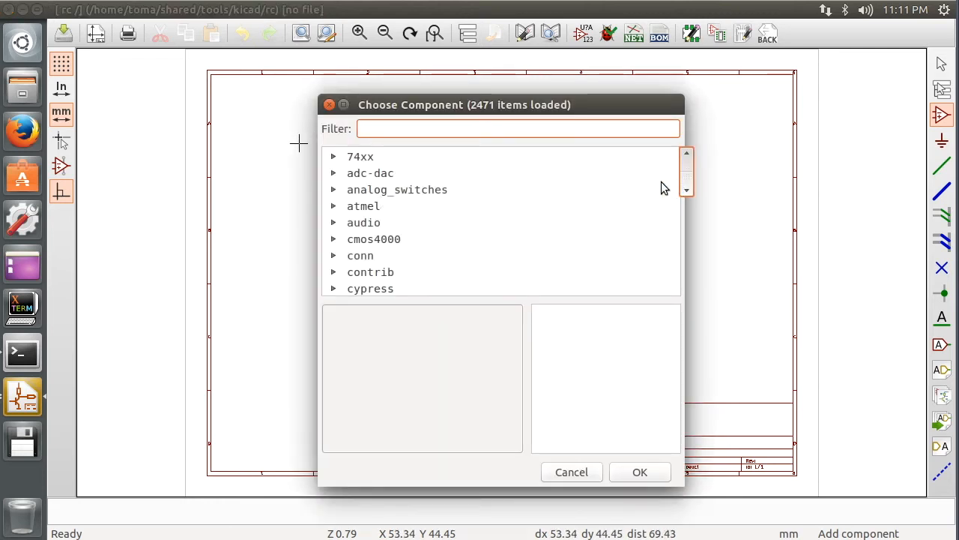
left_click_drag(688, 183, 687, 206)
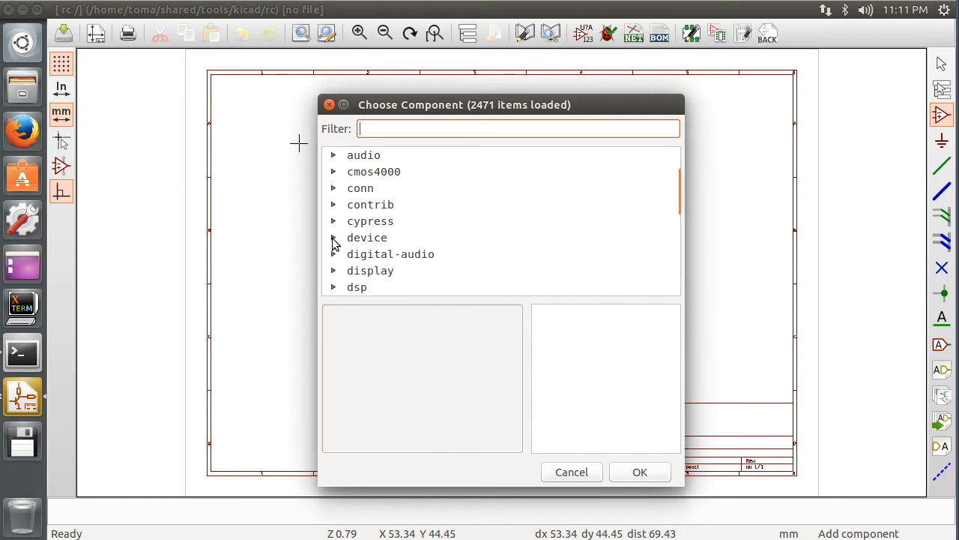
left_click(333, 238)
left_click_drag(687, 174, 675, 238)
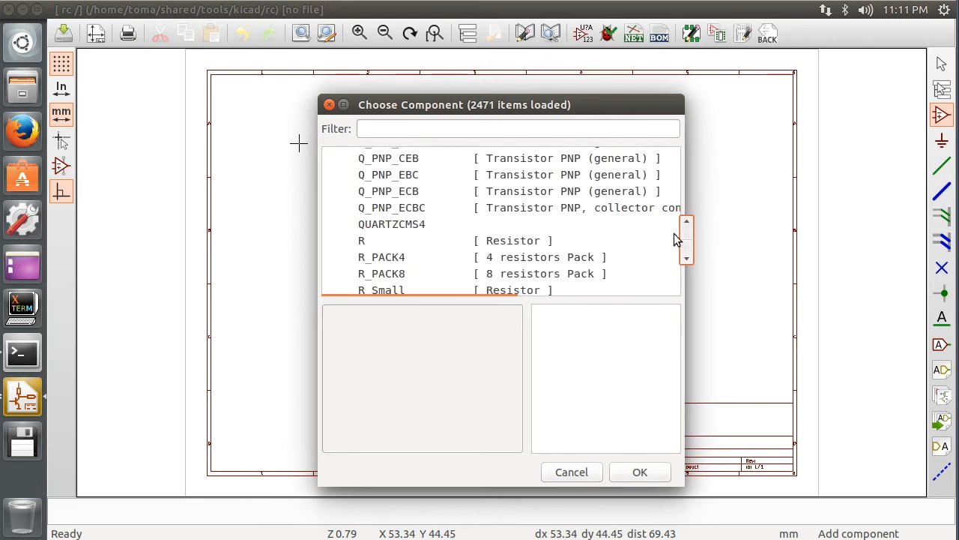
left_click(428, 205)
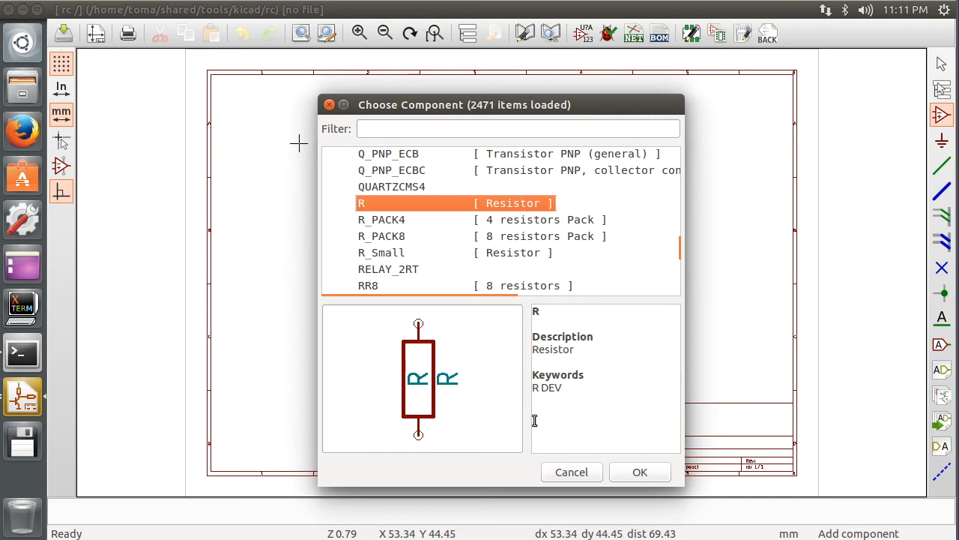
left_click(639, 475)
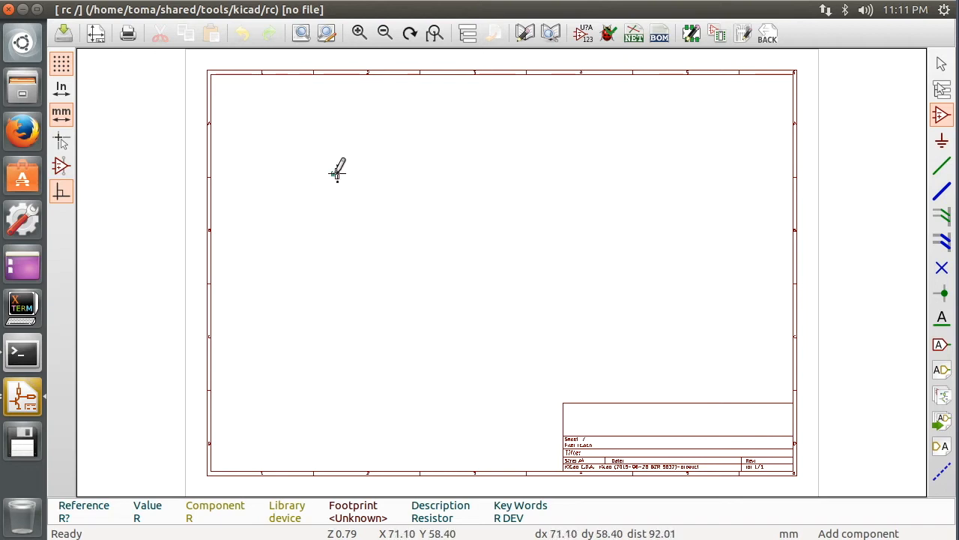
scroll(337, 177, "up", 8)
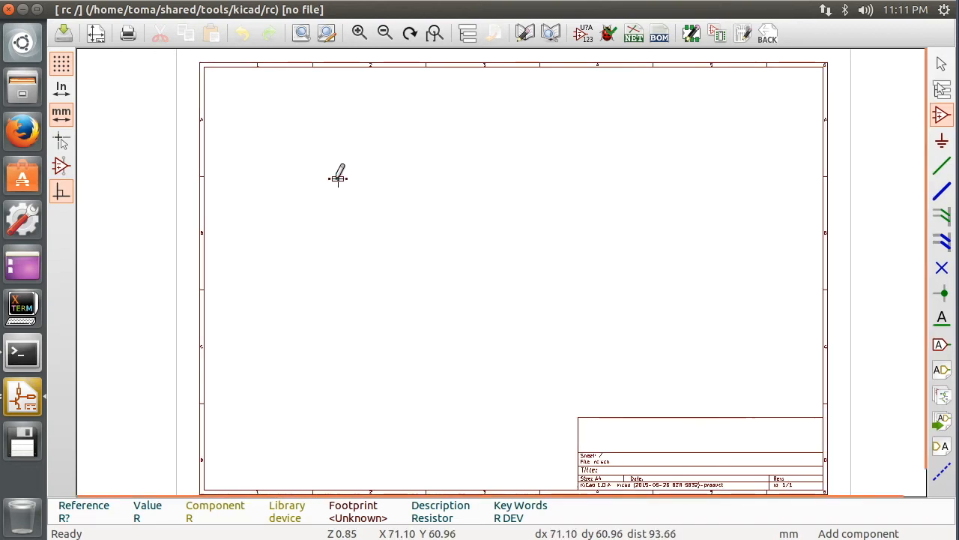
left_click(337, 180)
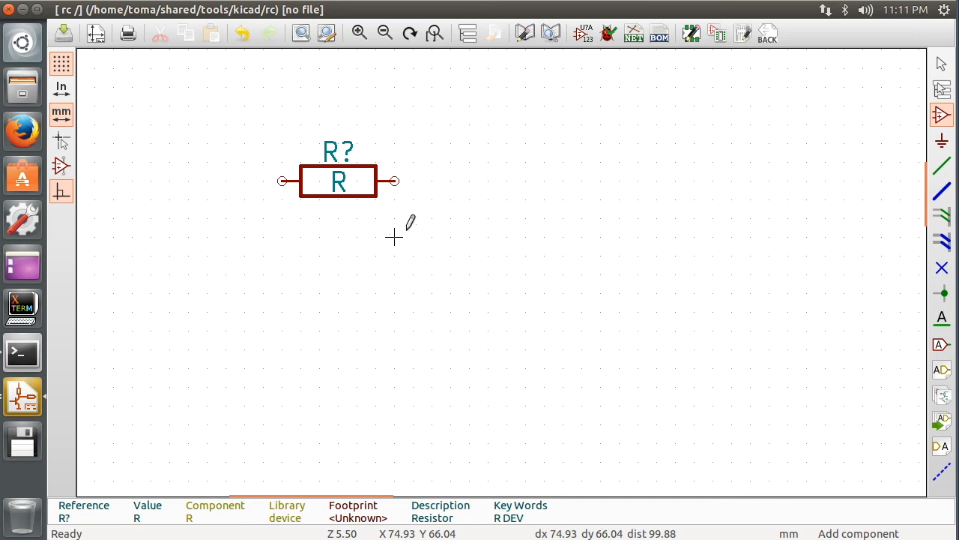
- Place an unpolarized capacitor C from the device library vertically, below and to the right of the resistor
left_click(506, 290)
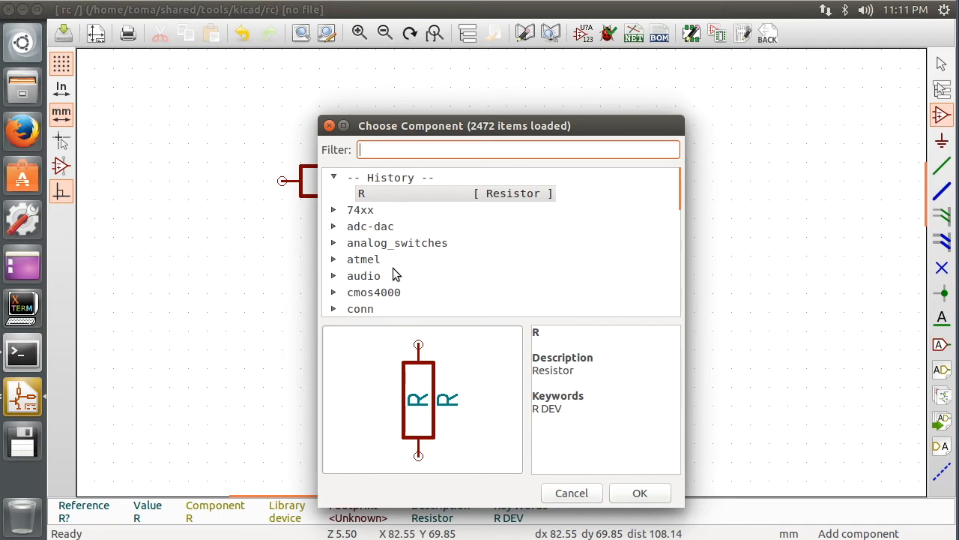
scroll(538, 265, "down", 2)
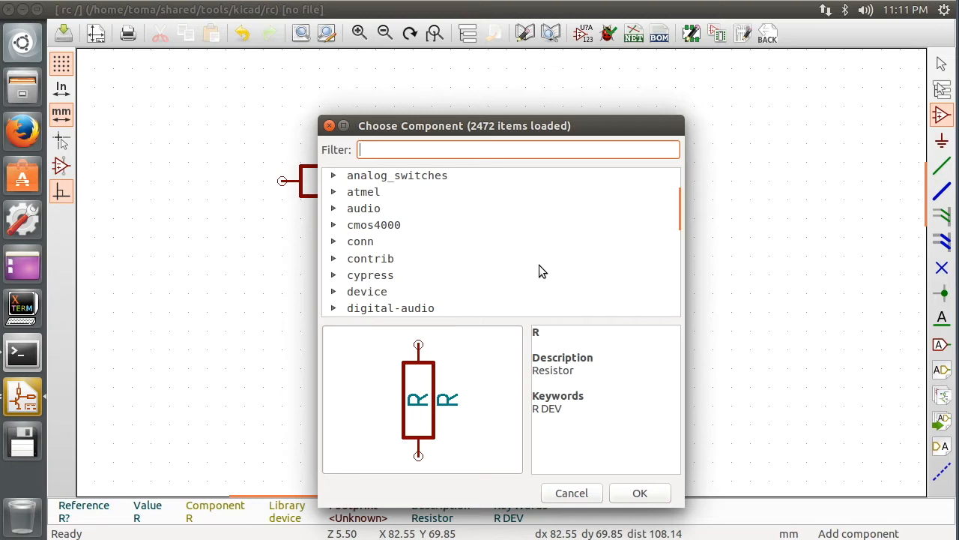
left_click(367, 291)
left_click(333, 292)
scroll(439, 283, "down", 1)
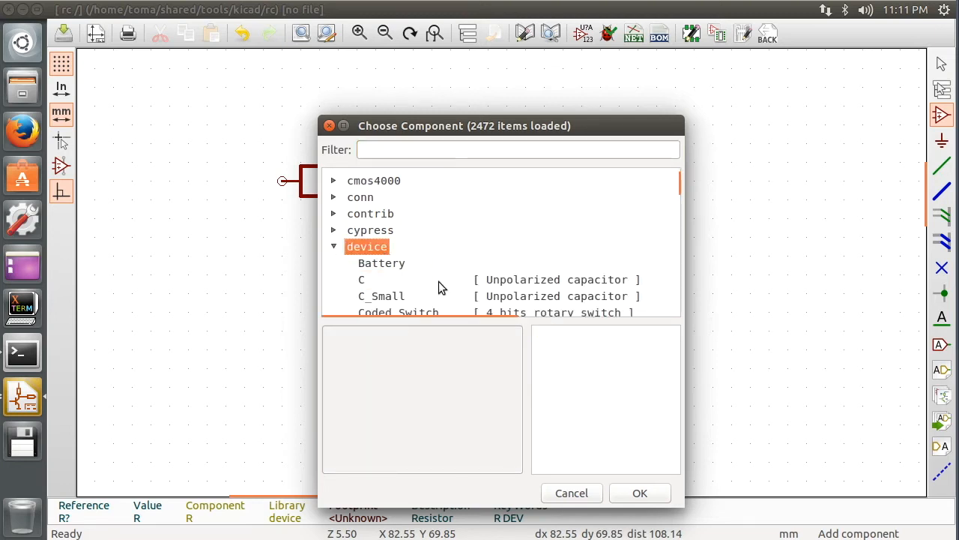
scroll(440, 285, "down", 1)
left_click(441, 235)
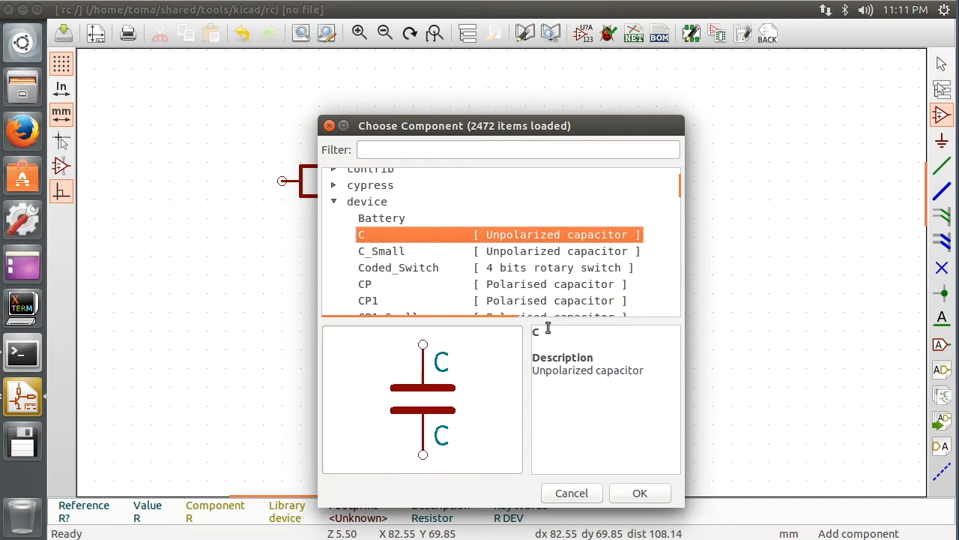
left_click(633, 491)
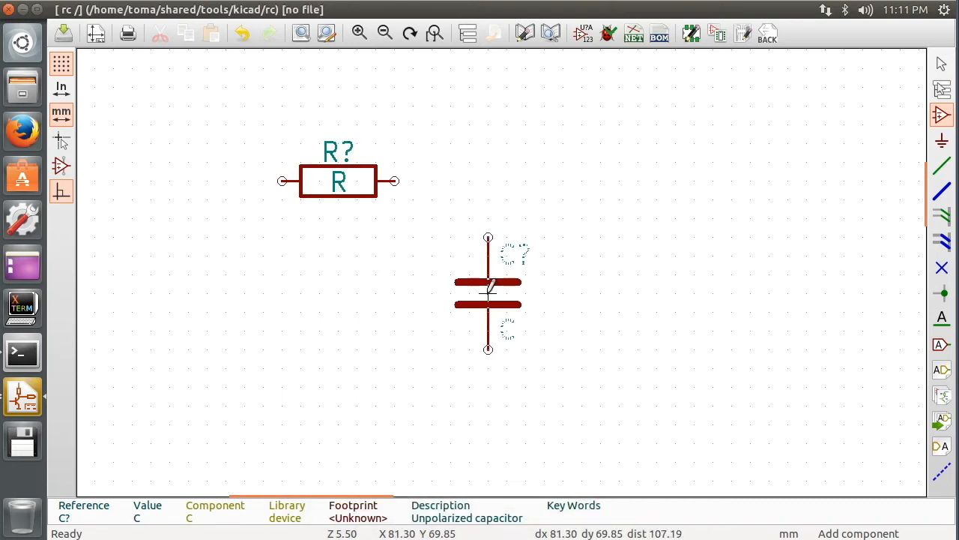
left_click(469, 293)
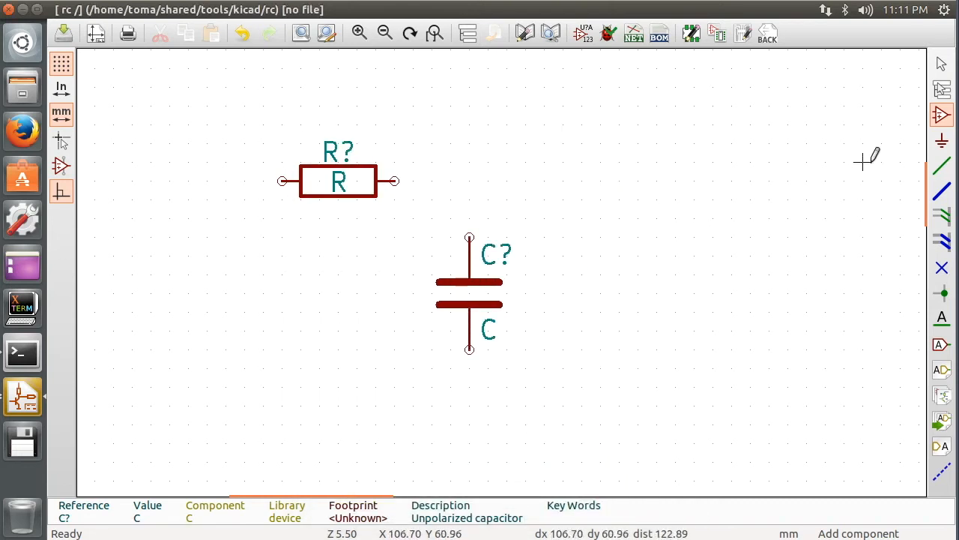
- Place a GND power symbol from the power library directly below the capacitor's lower pin
left_click(943, 141)
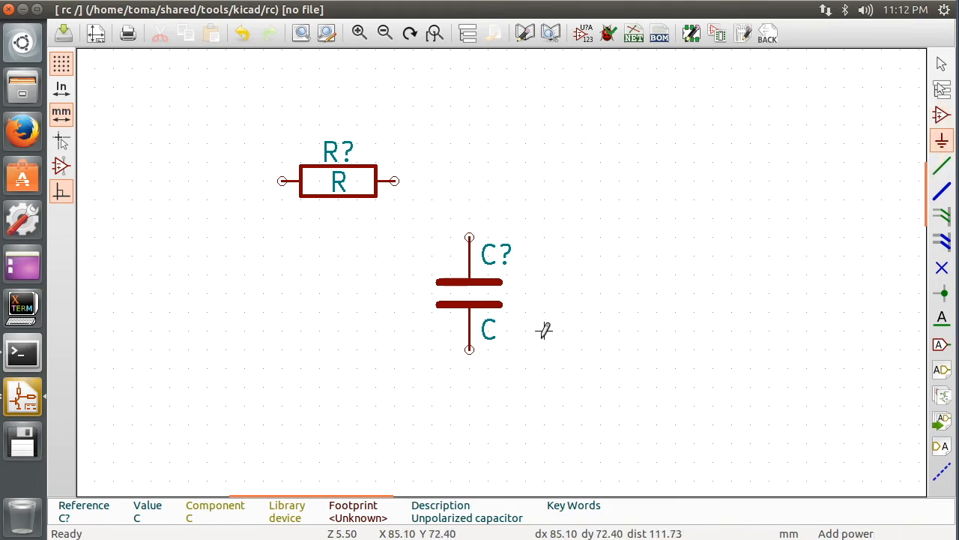
left_click(470, 403)
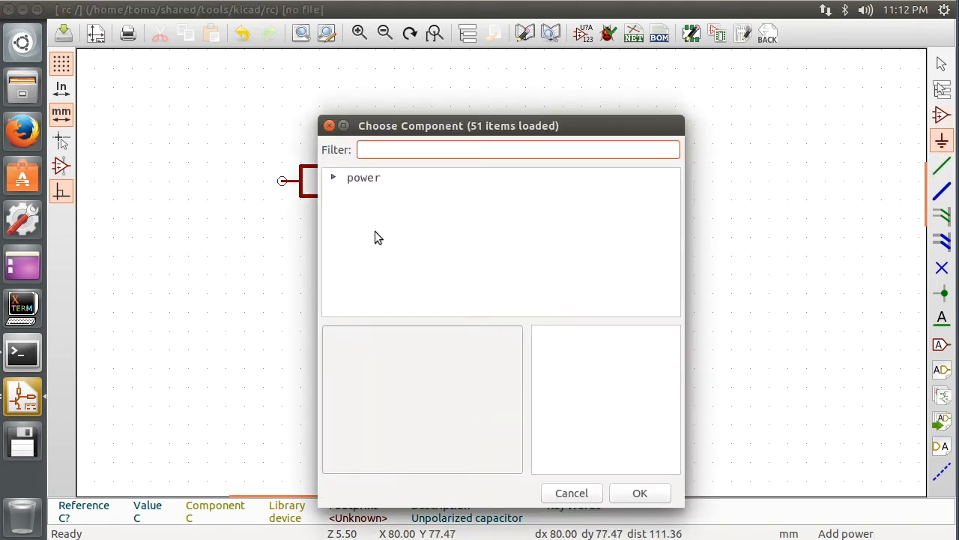
left_click(334, 180)
scroll(492, 277, "down", 8)
left_click(382, 298)
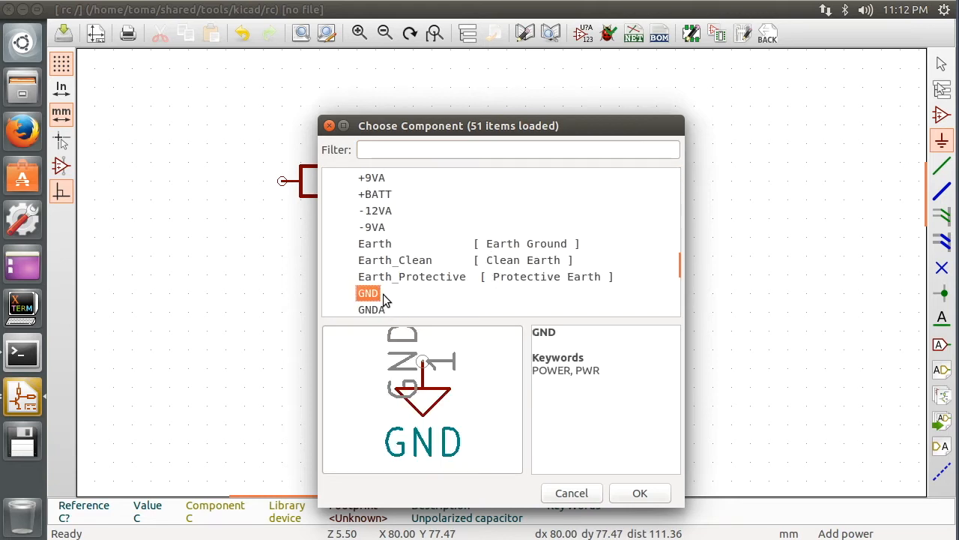
left_click(639, 492)
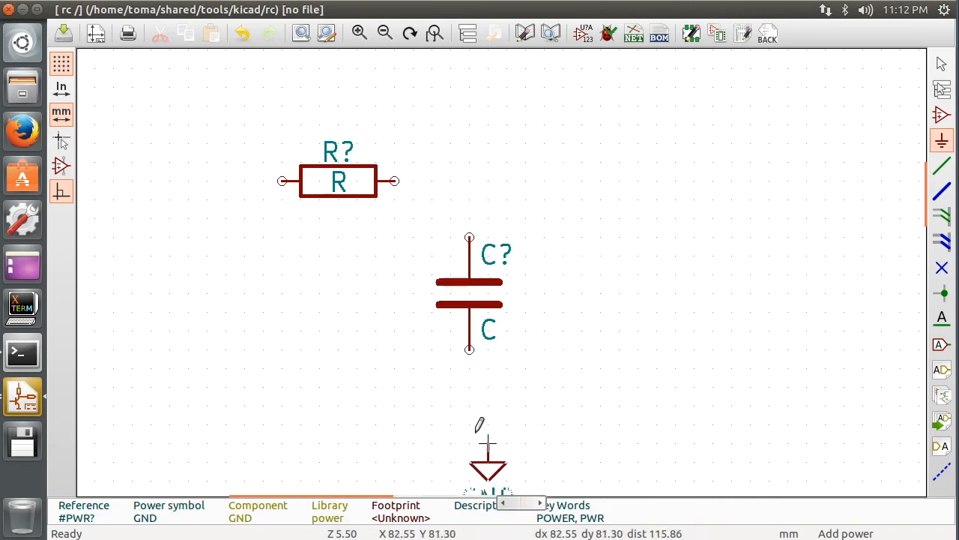
left_click(469, 386)
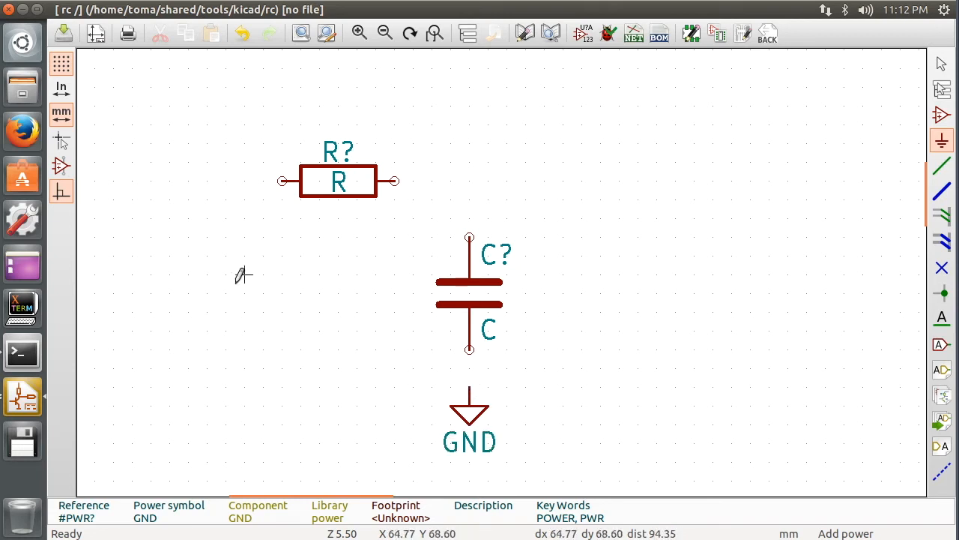
- Place a second GND power symbol at the lower left of the circuit, level with the existing one
left_click(225, 385)
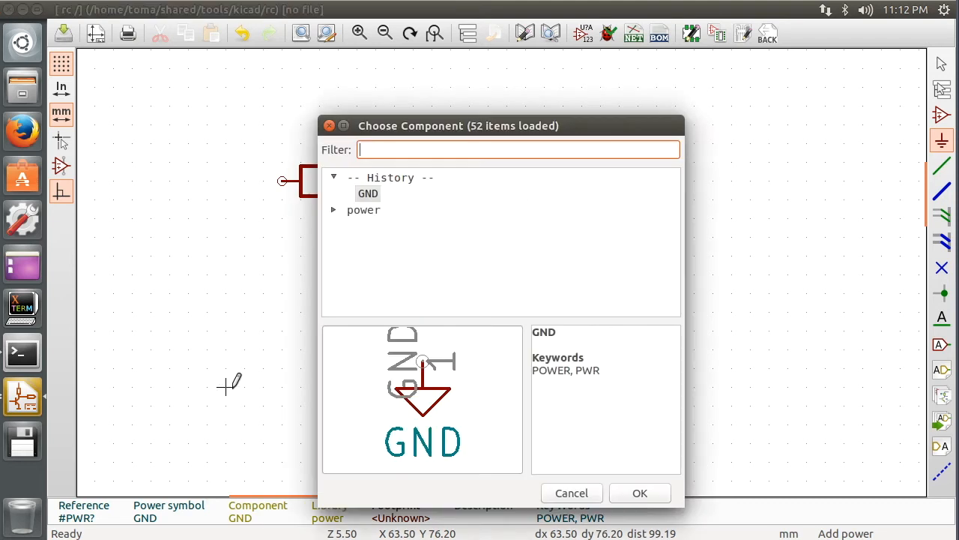
left_click(367, 197)
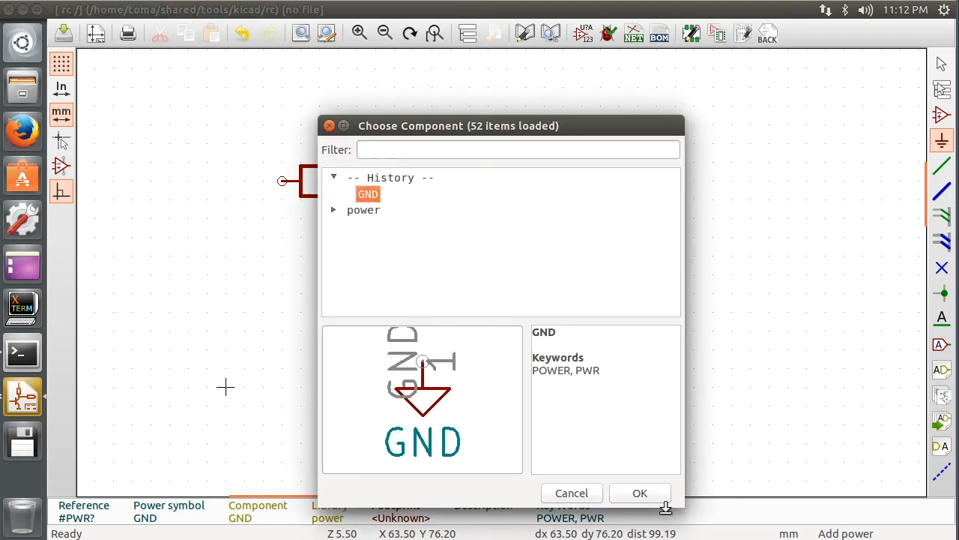
left_click(645, 492)
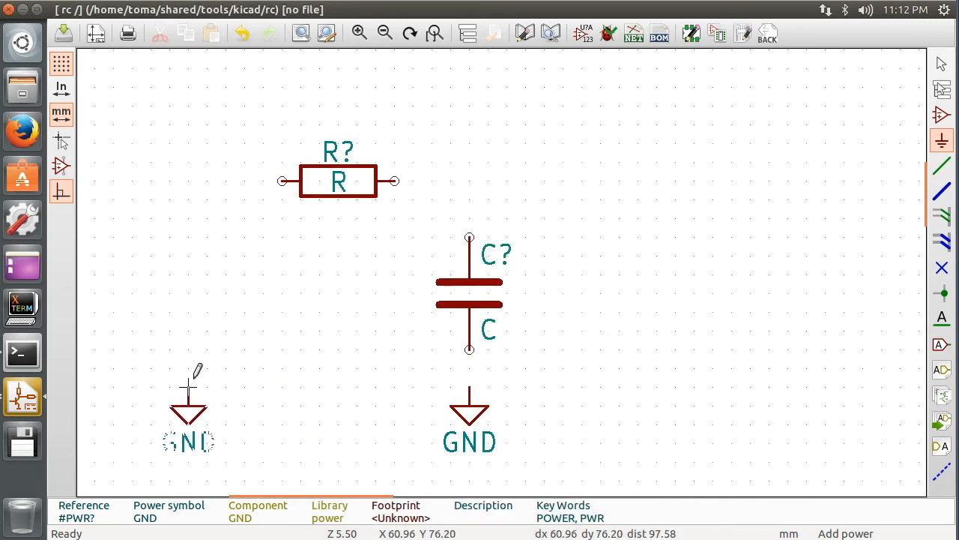
left_click(225, 387)
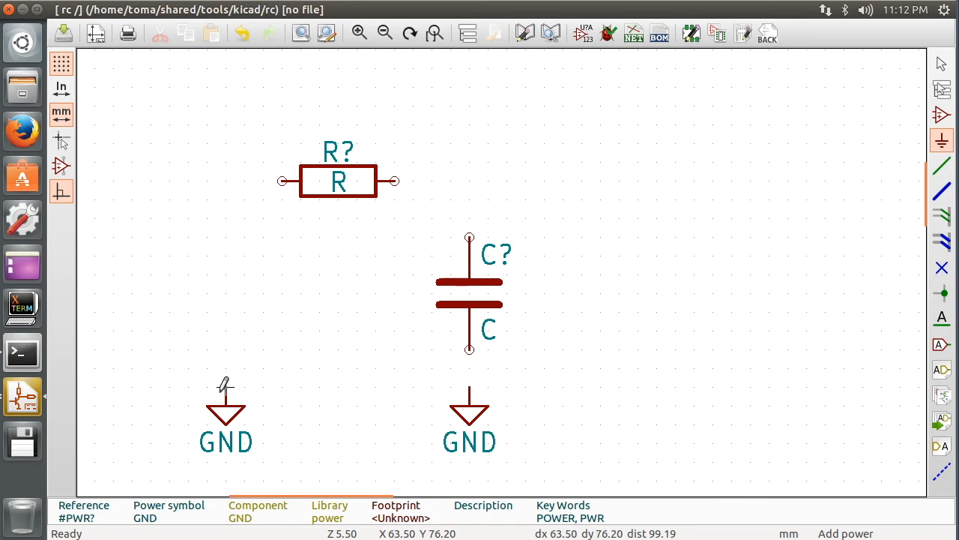
- Place a CONN_01X02 connector from the conn library above the left GND symbol, mirrored horizontally so its pins face the resistor
left_click(940, 116)
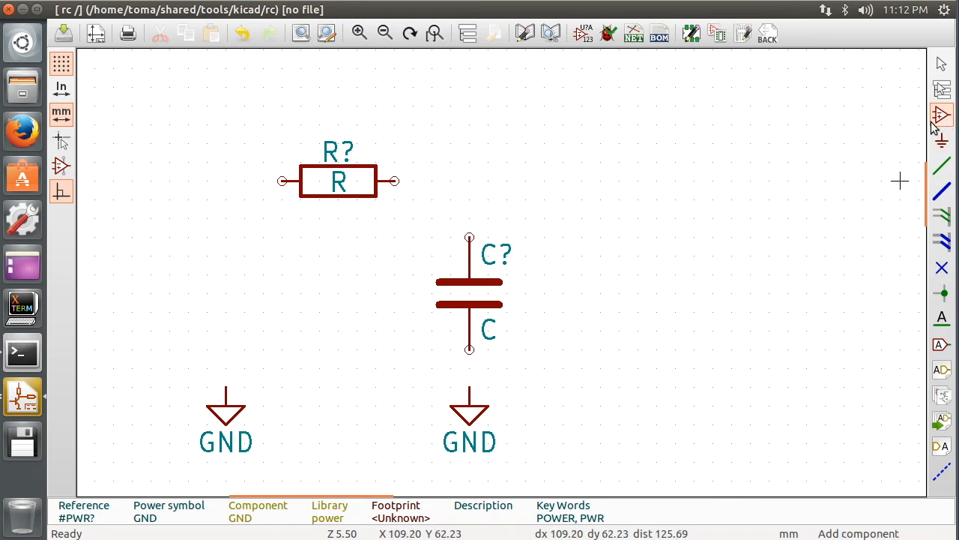
left_click(207, 235)
scroll(491, 250, "down", 4)
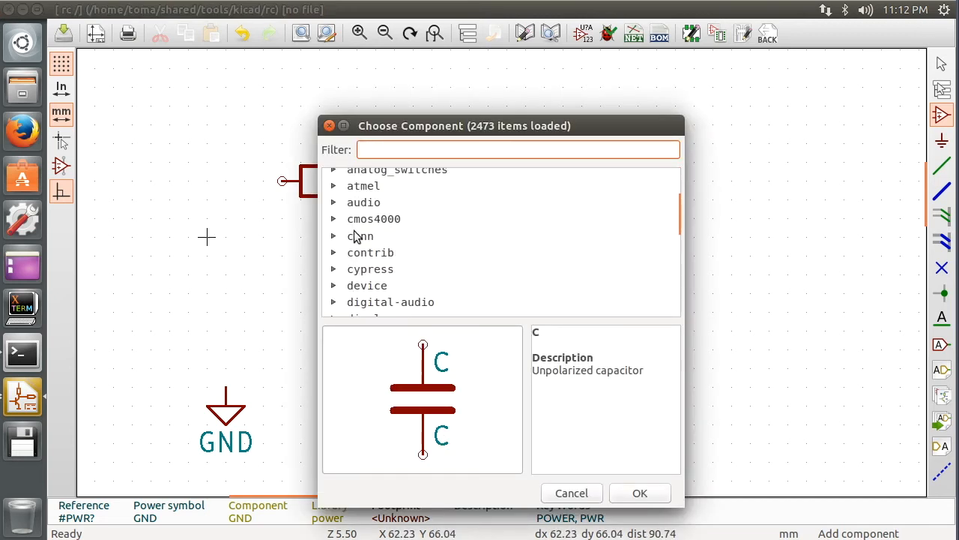
left_click(335, 245)
scroll(443, 248, "down", 5)
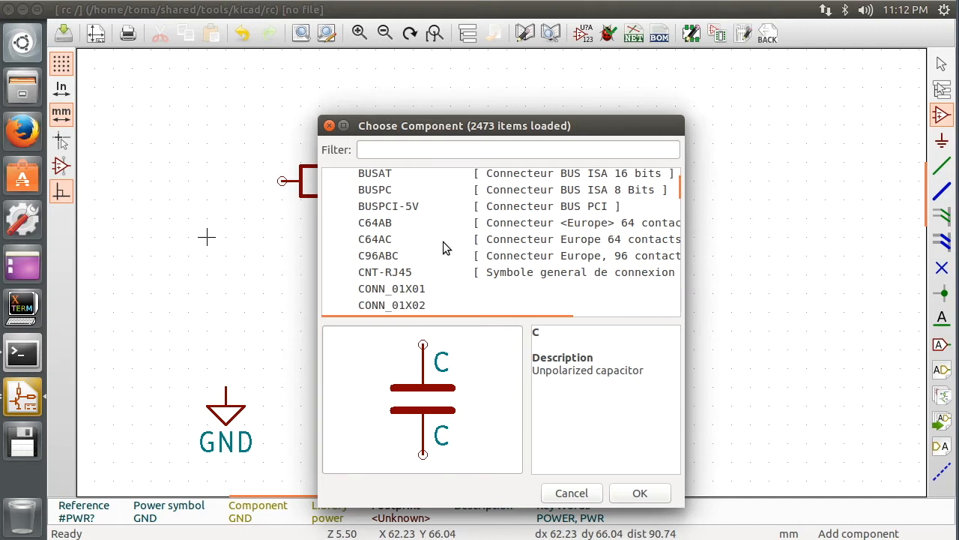
scroll(443, 247, "up", 2)
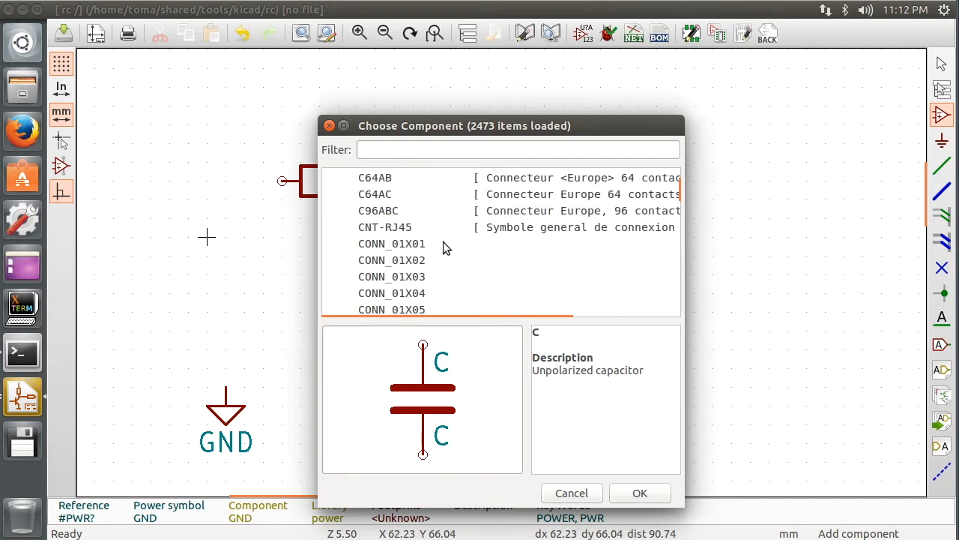
left_click(373, 262)
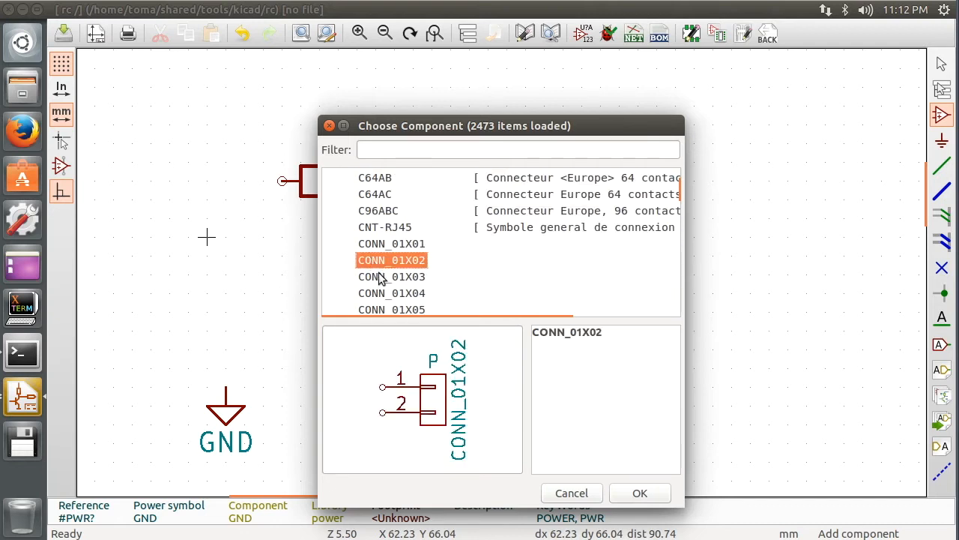
left_click(639, 493)
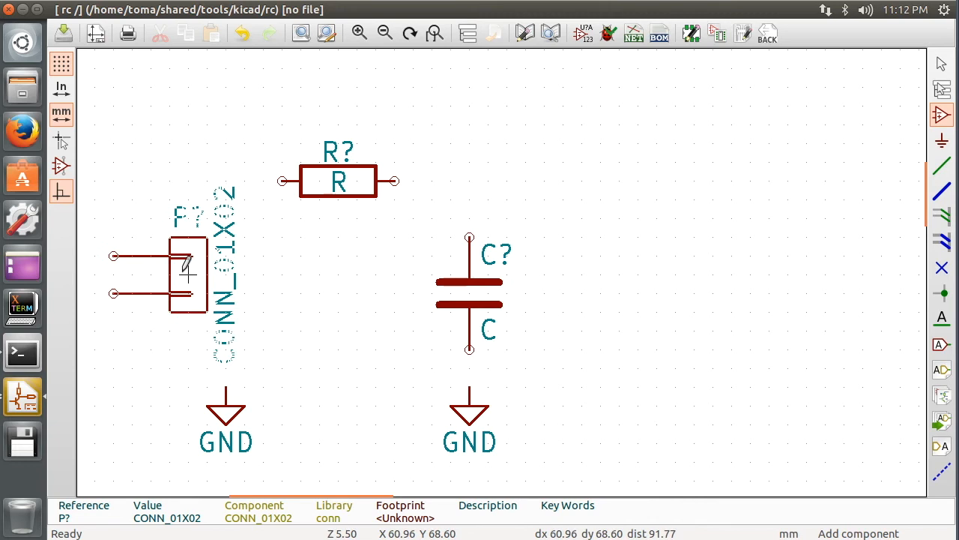
right_click(188, 274)
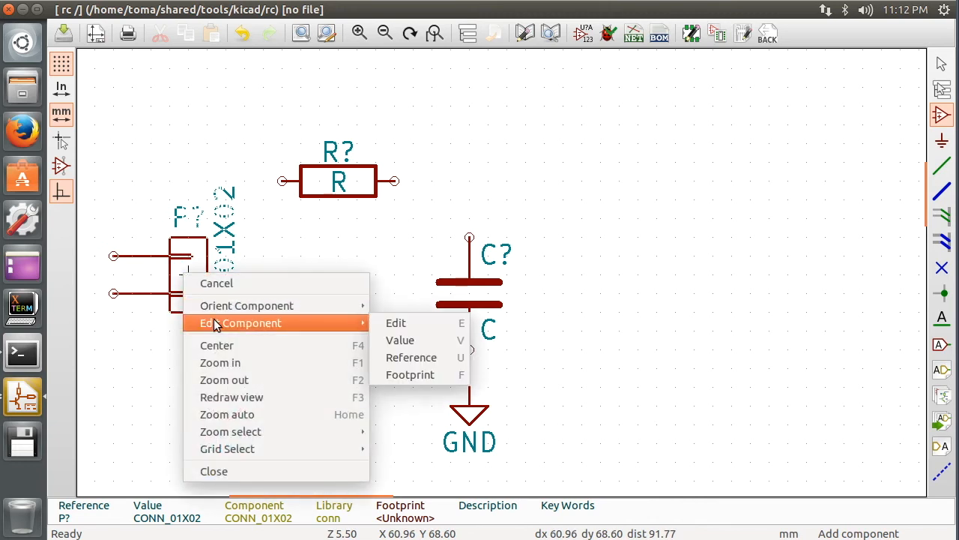
mouse_move(218, 311)
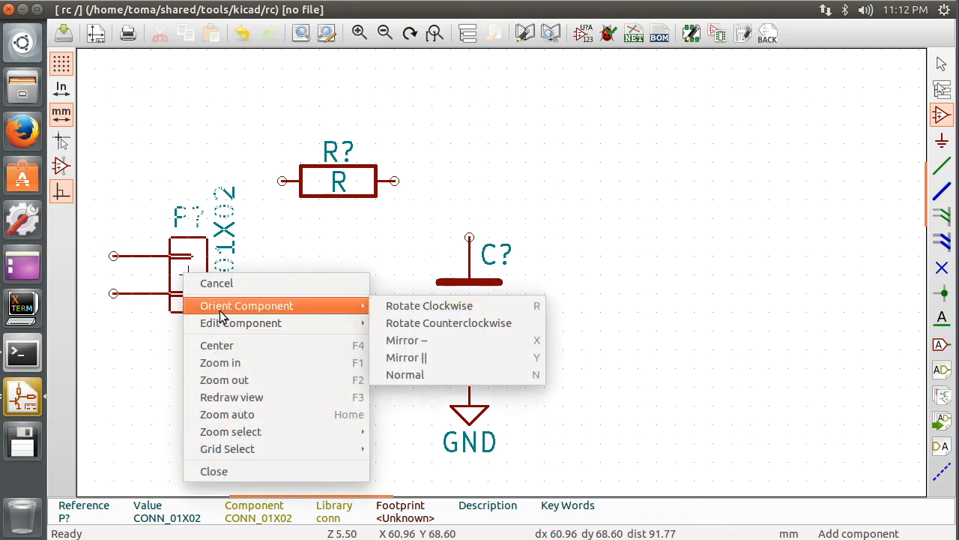
left_click(404, 354)
left_click(151, 278)
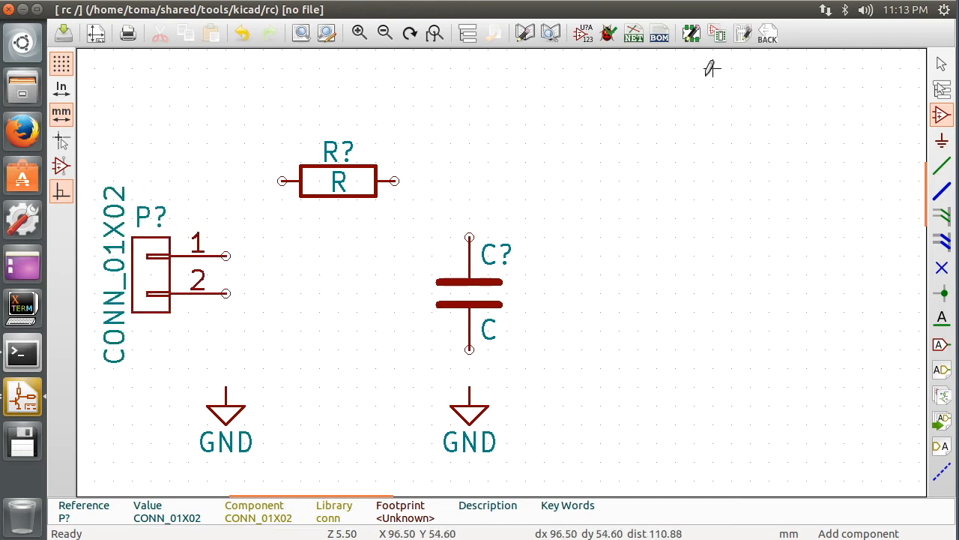
- Wire the right GND symbol to the capacitor's lower pin, and the capacitor's upper pin to the resistor's right pin
left_click(946, 174)
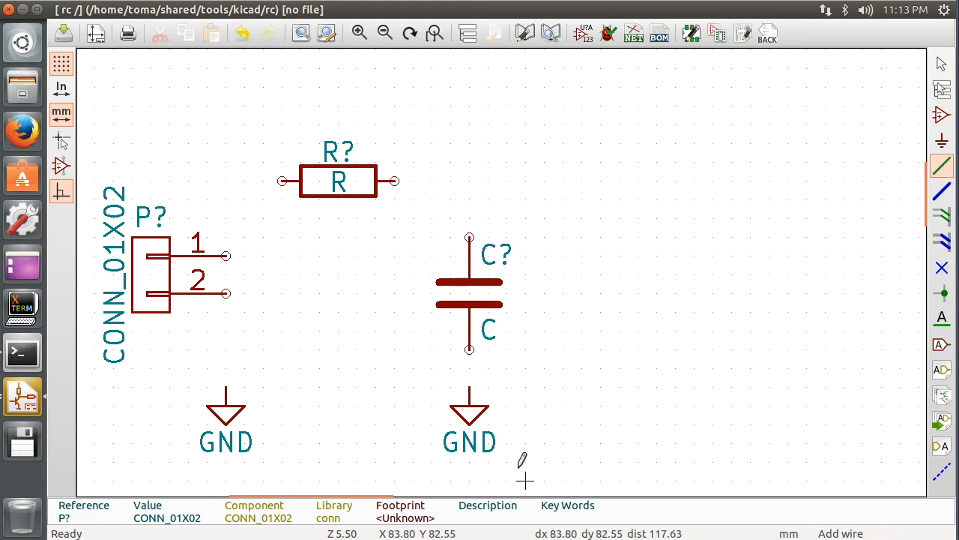
left_click(469, 386)
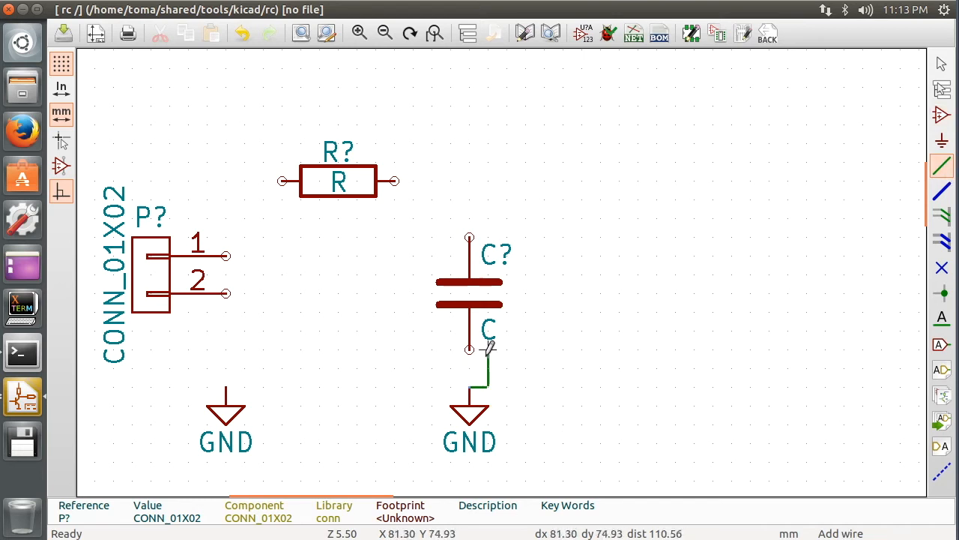
left_click(469, 348)
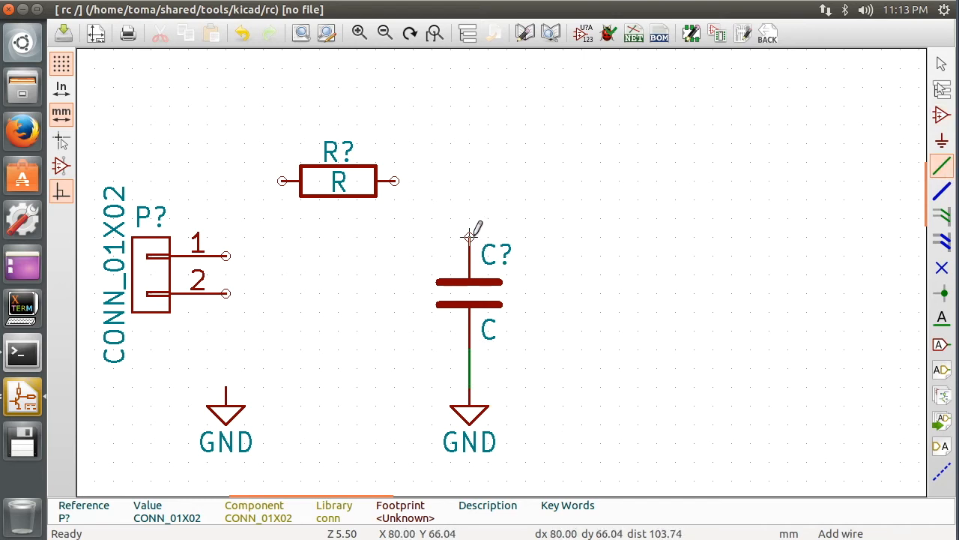
left_click(469, 236)
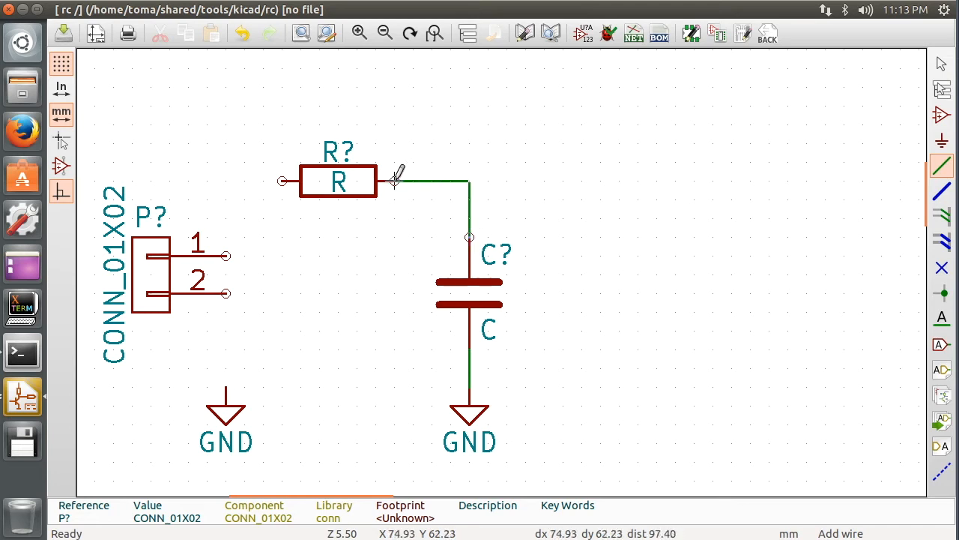
left_click(390, 180)
- Wire the resistor's left pin to connector pin 1, and connector pin 2 to the left GND symbol
left_click(282, 180)
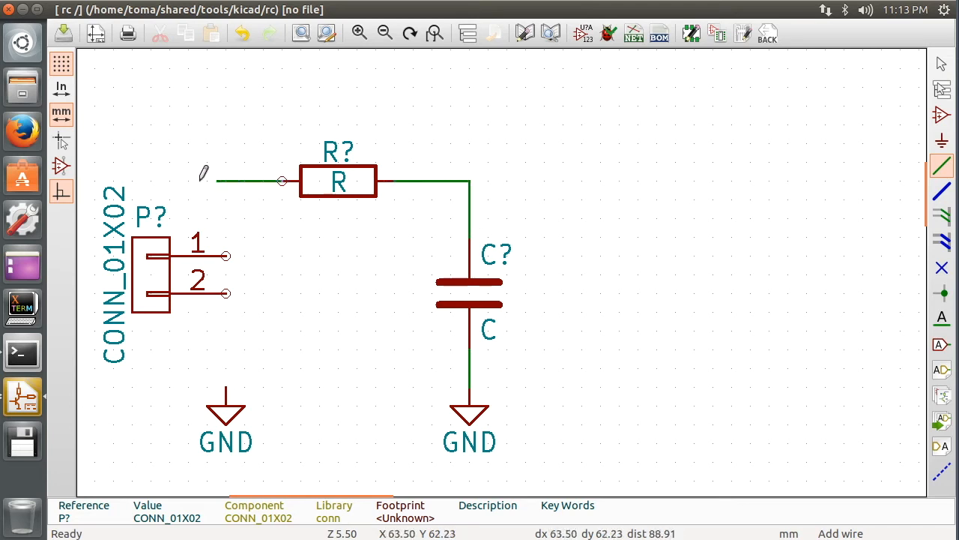
left_click(226, 256)
left_click(226, 292)
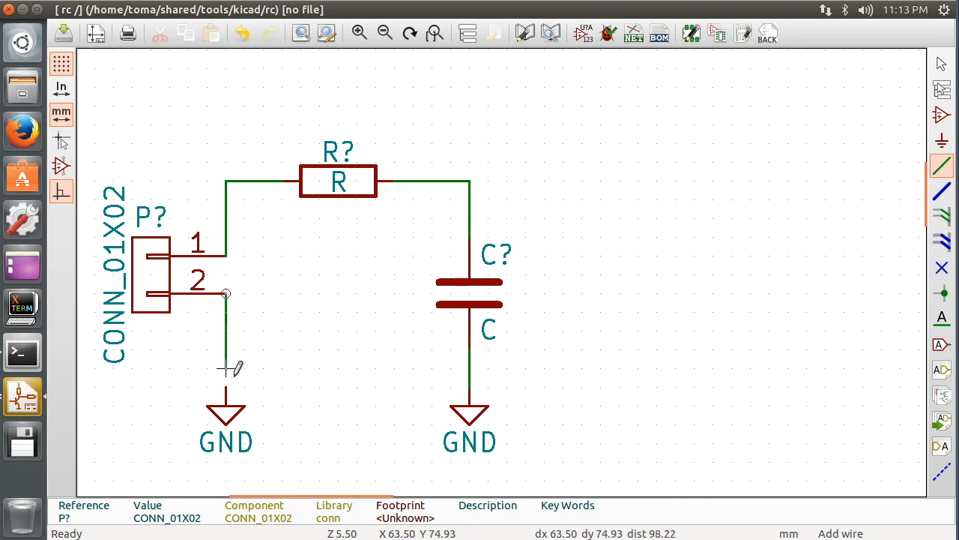
left_click(226, 405)
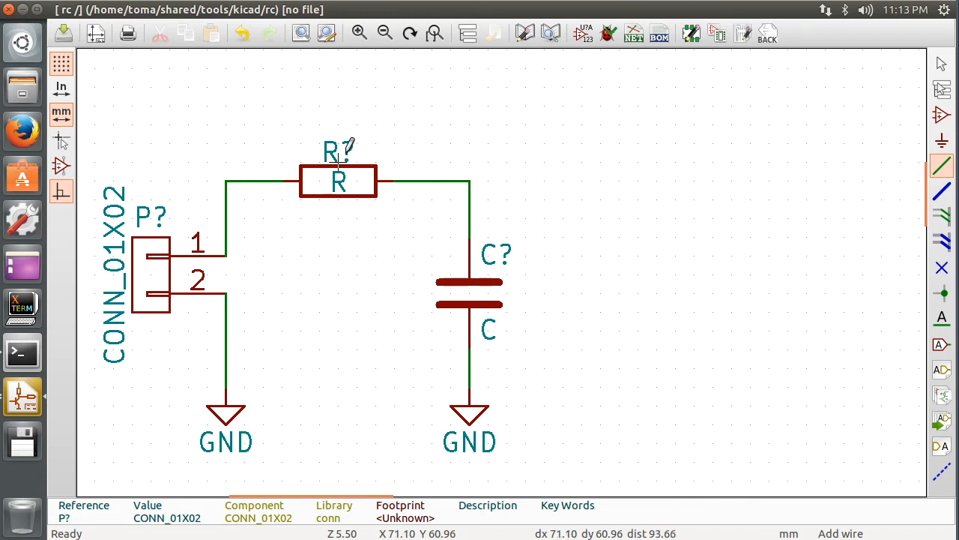
- Set the resistor's reference to R1 and its value to 1K
key("u")
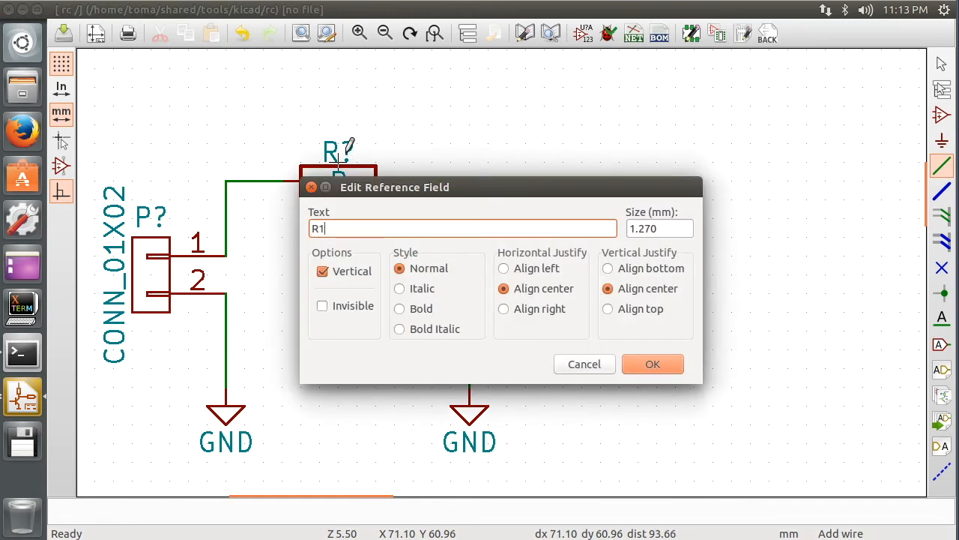
key("Return")
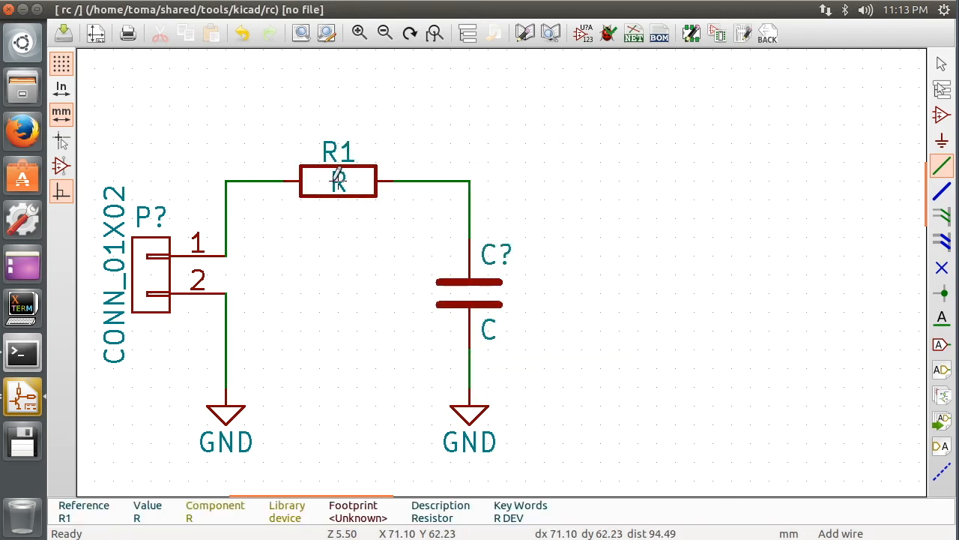
key("v")
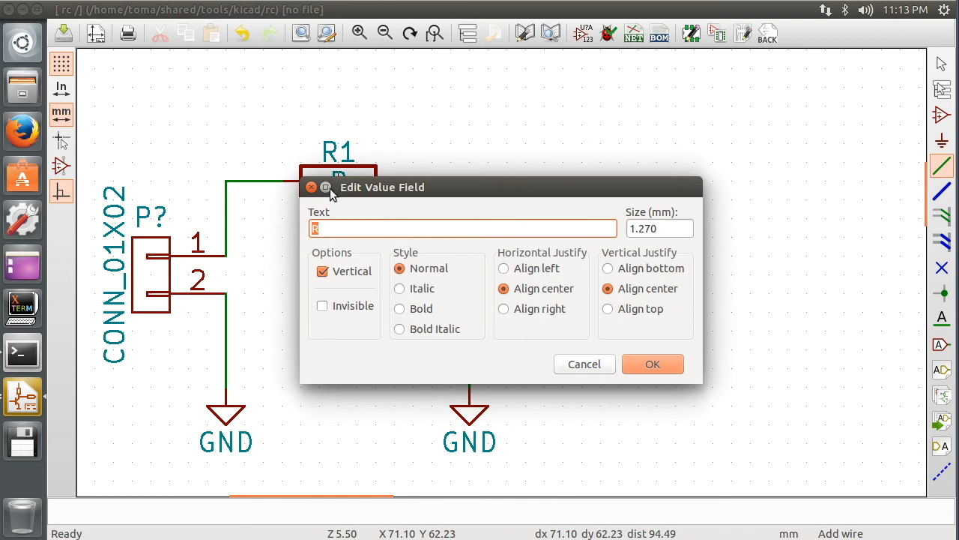
type("1K")
key("Return")
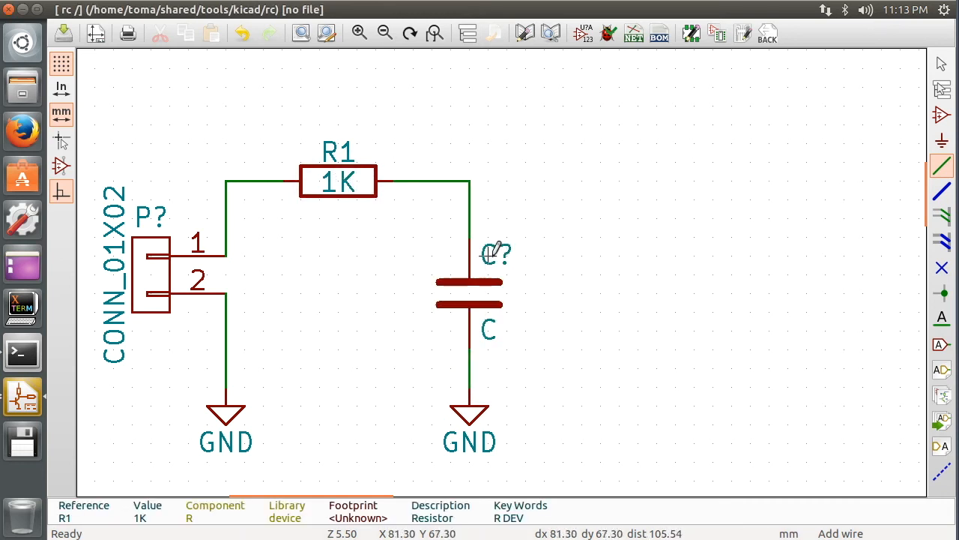
- Set the capacitor's reference to C1 and its value to 1.59uF
key("e")
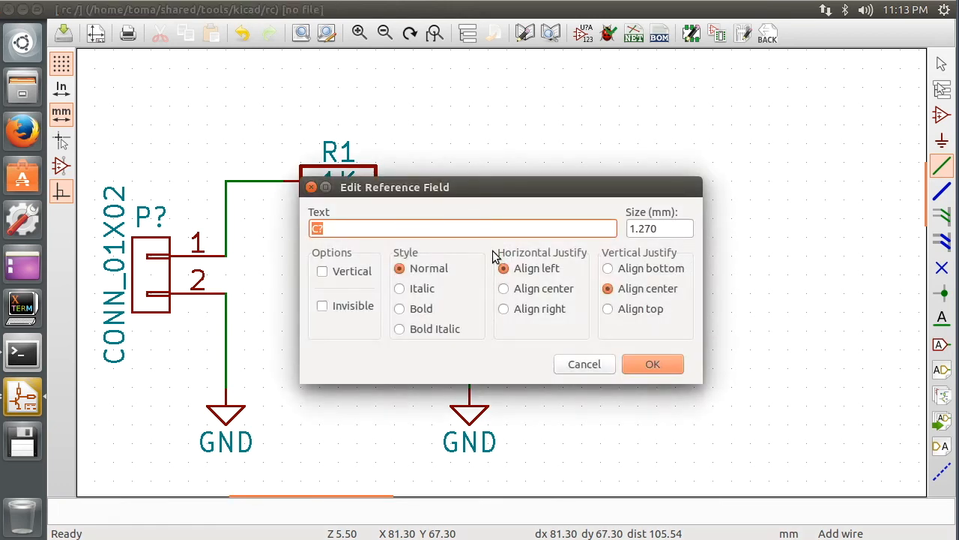
type("C1")
key("Return")
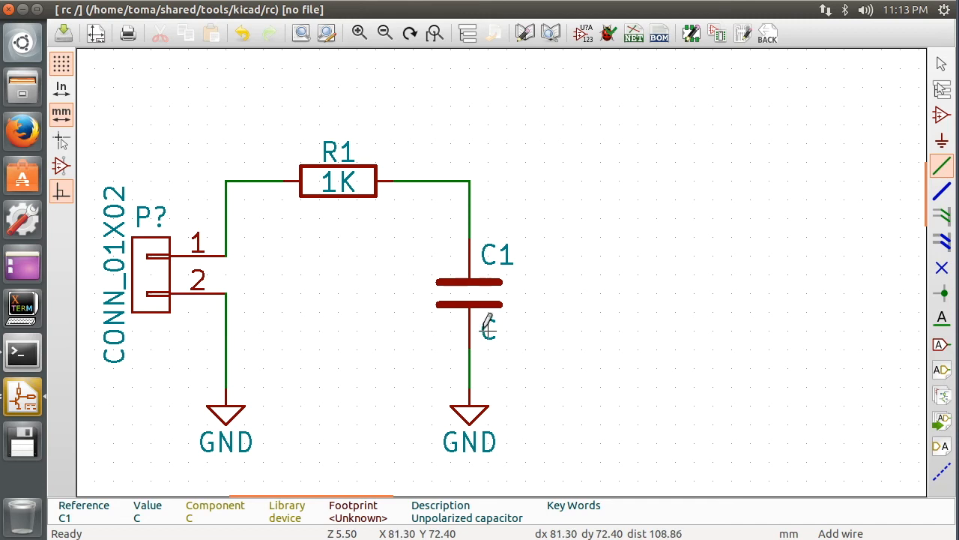
type("e1.5")
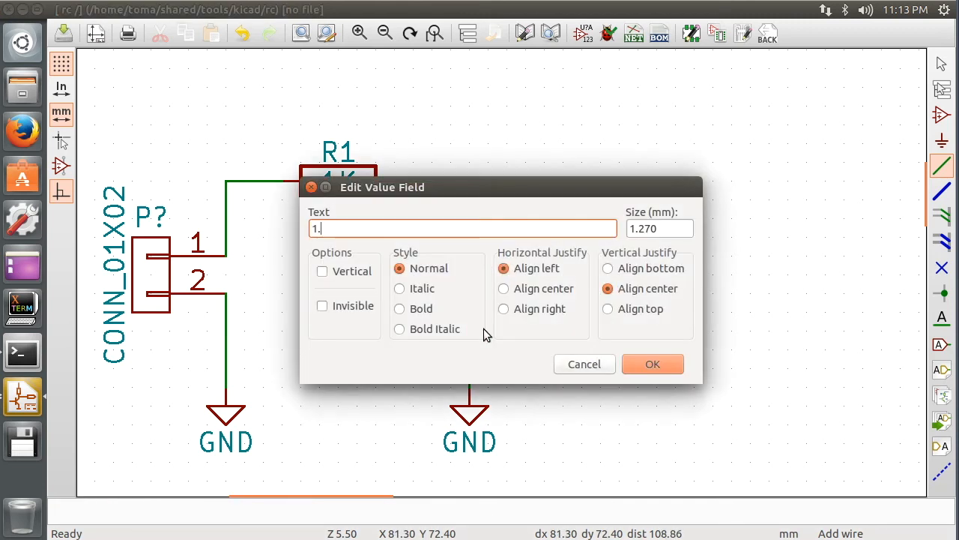
type("9uF")
key("Return")
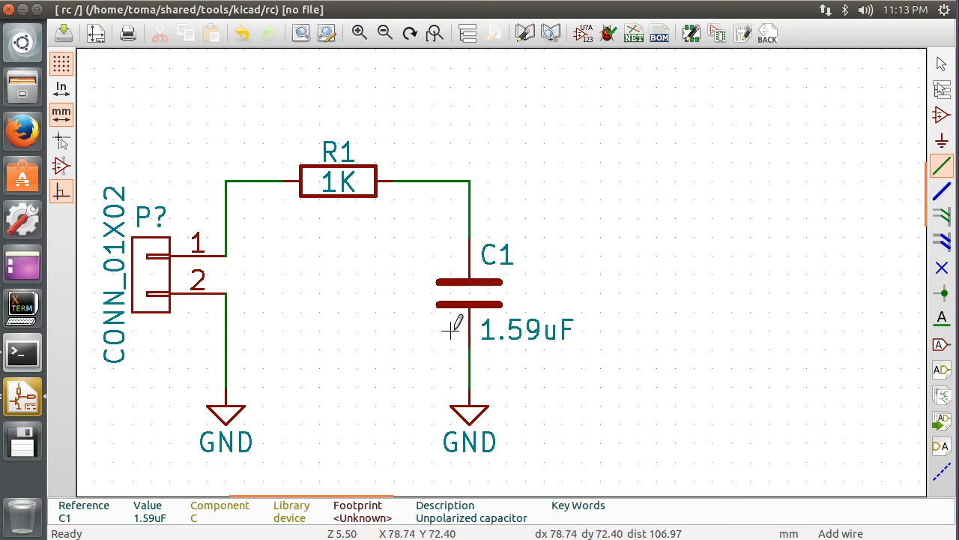
- Set the two-pin connector's reference to V1 and its value to AC_1
double_click(156, 216)
type("v")
type("V")
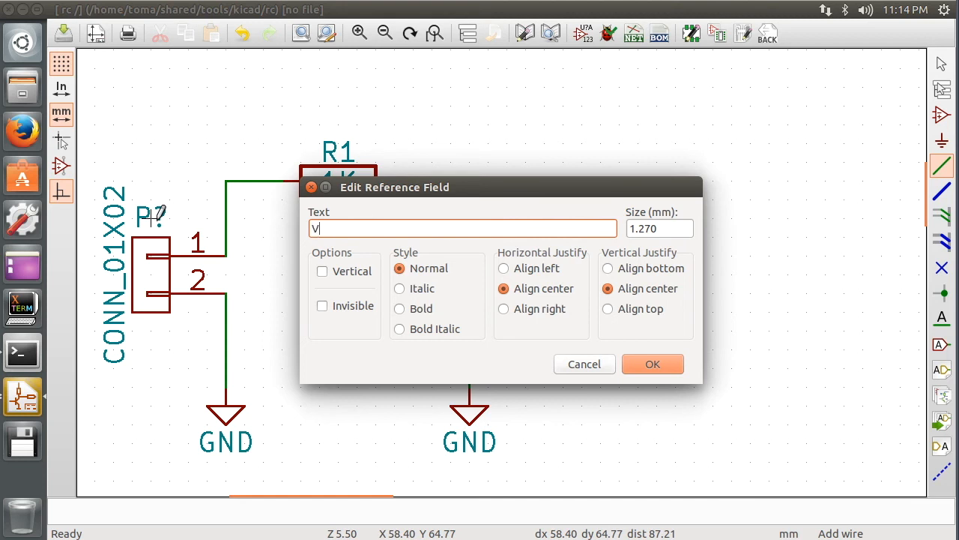
type("1")
key("Return")
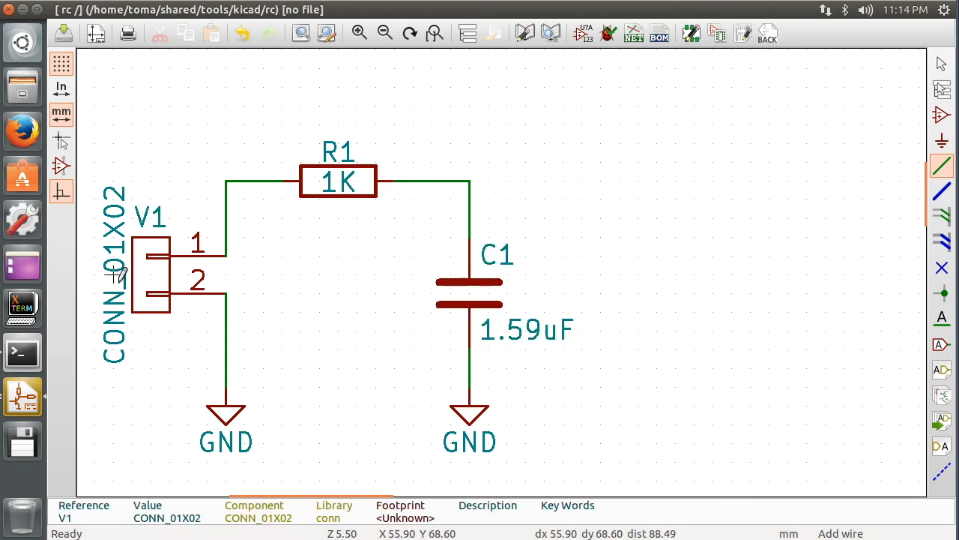
key("v")
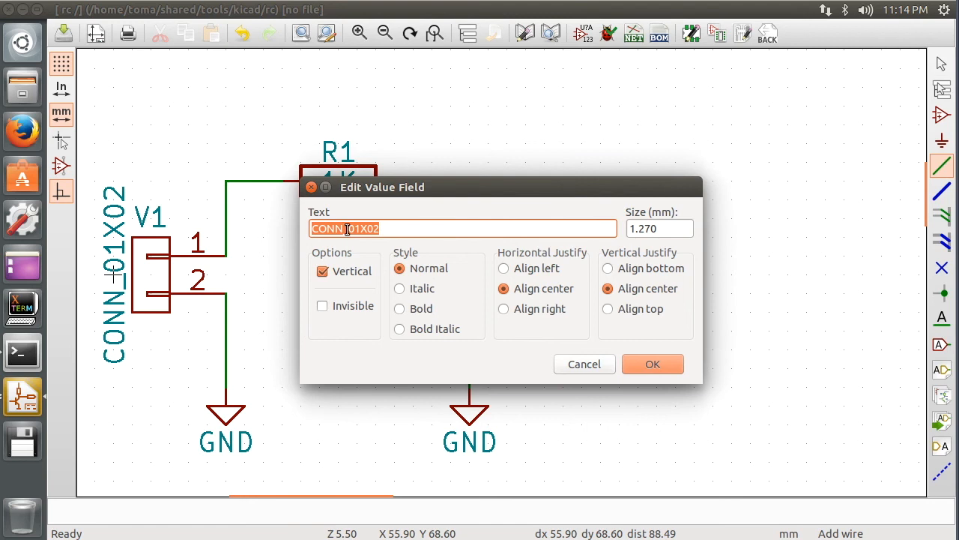
type("AC_1")
key("Return")
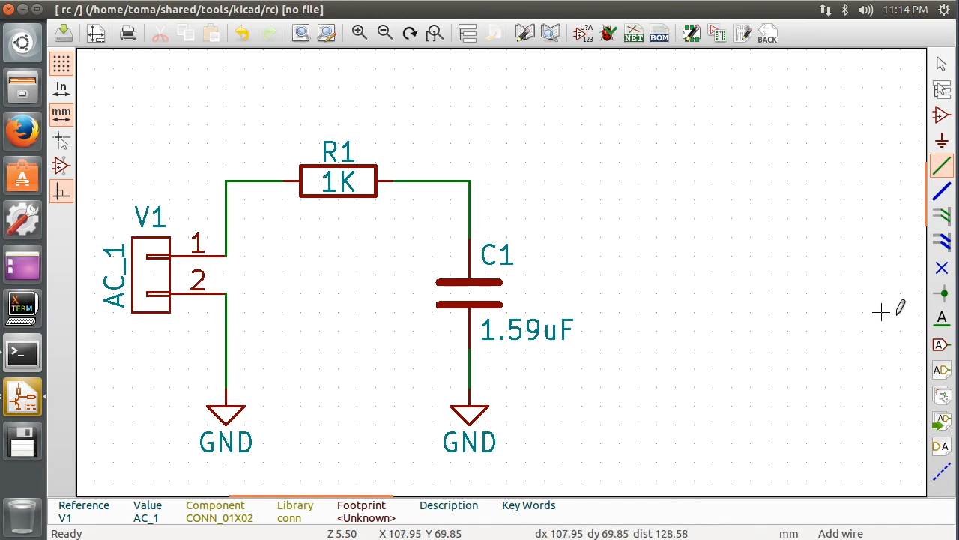
- Place a global label named vout above the wire between R1 and C1, keeping the Input shape
left_click(942, 346)
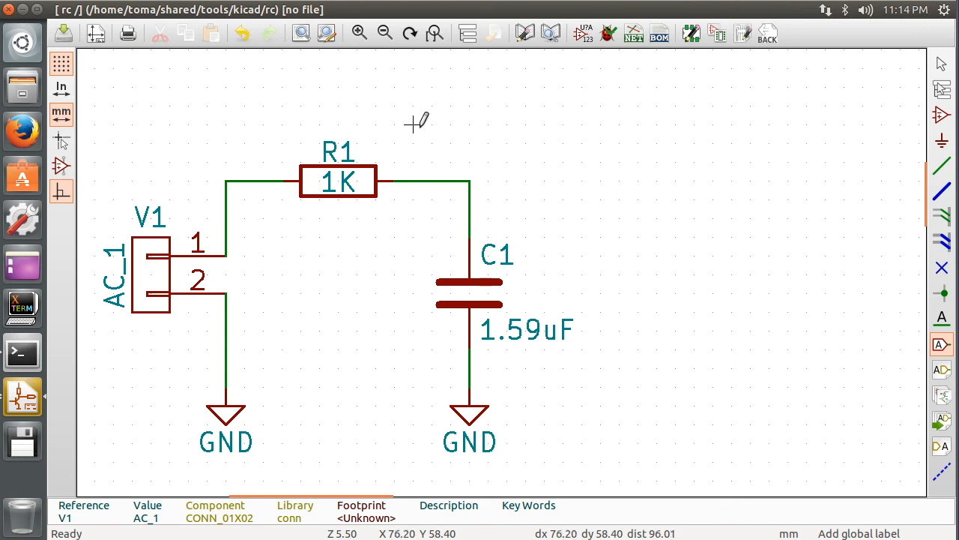
left_click(395, 87)
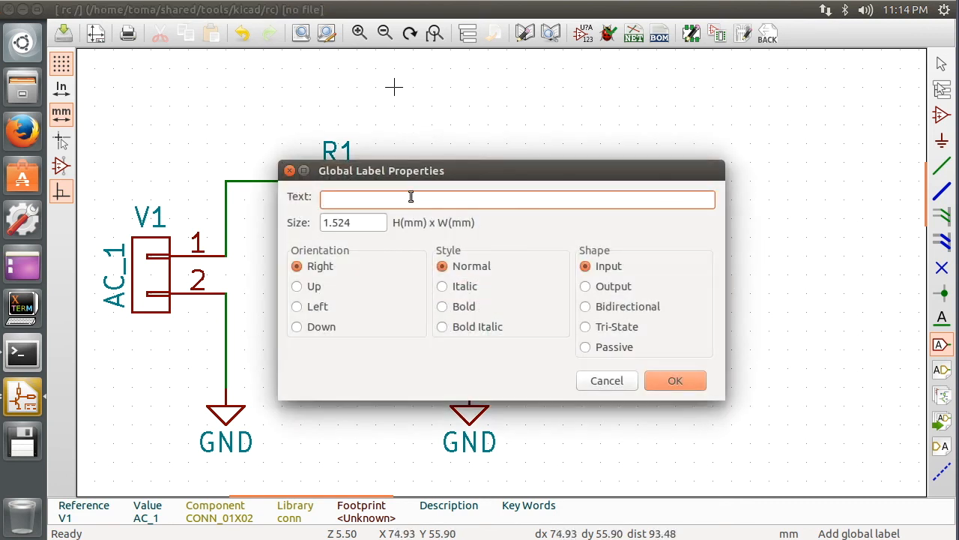
type("vout")
key("Return")
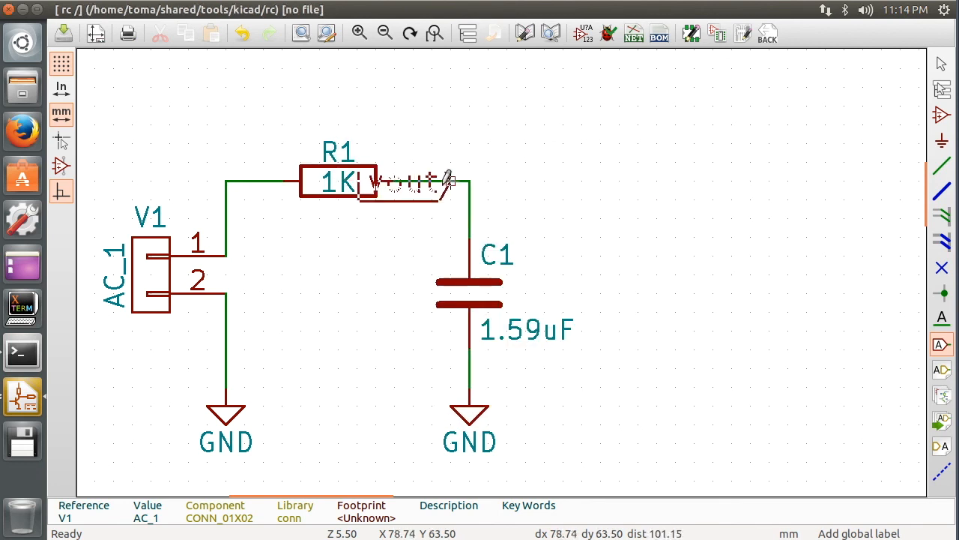
left_click(450, 87)
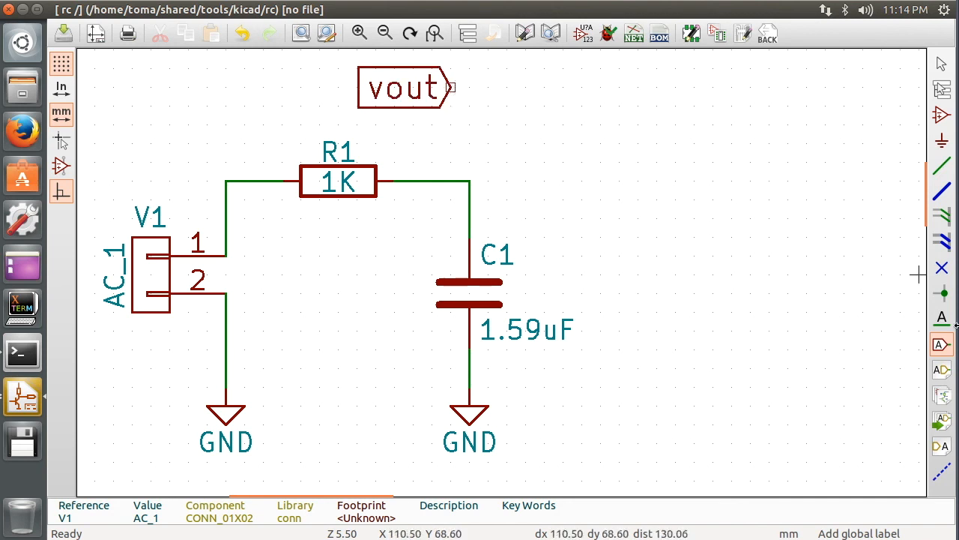
- Add a global label named vin above connector V1, level with the vout label
left_click(206, 88)
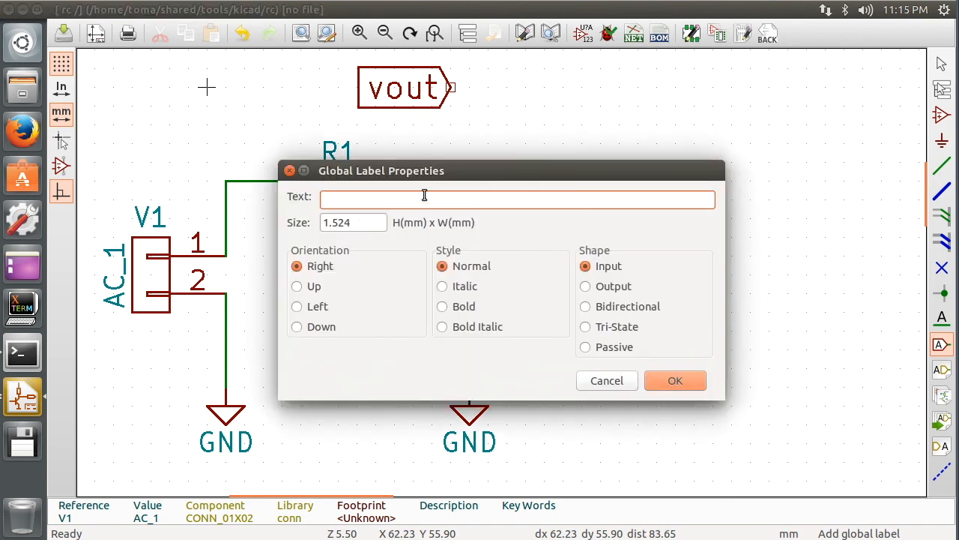
type("vin")
key("Return")
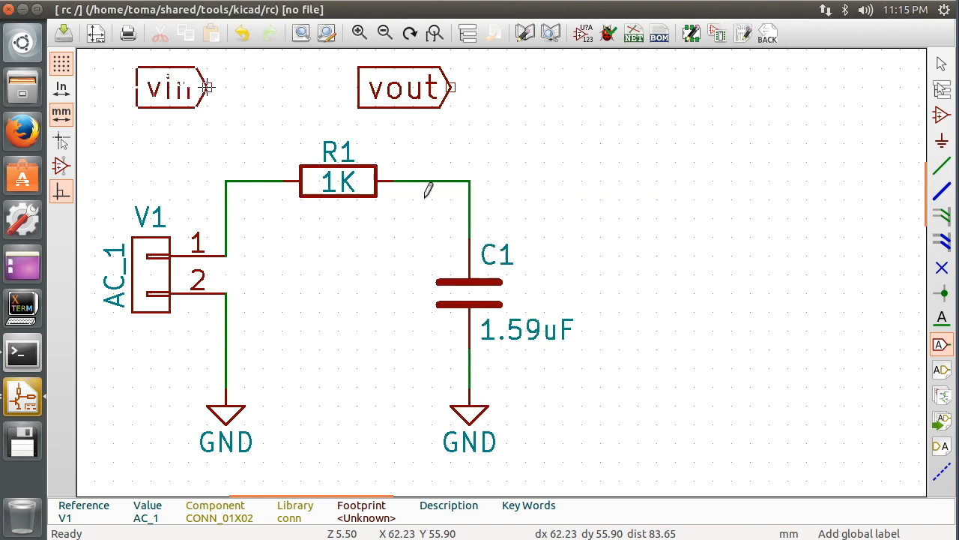
- Wire the vin label to the wire corner between V1 and R1, and the vout label to the corner between R1 and C1
left_click(942, 167)
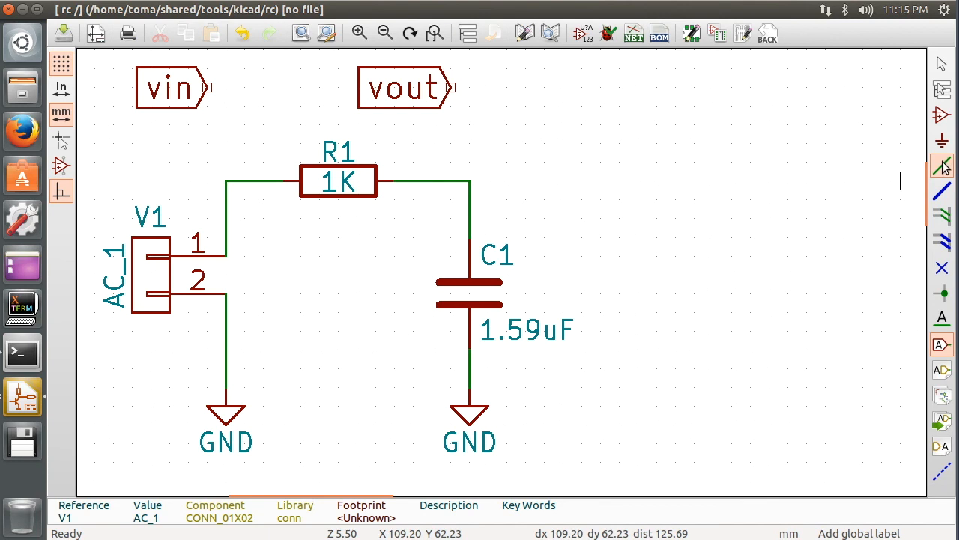
left_click(209, 88)
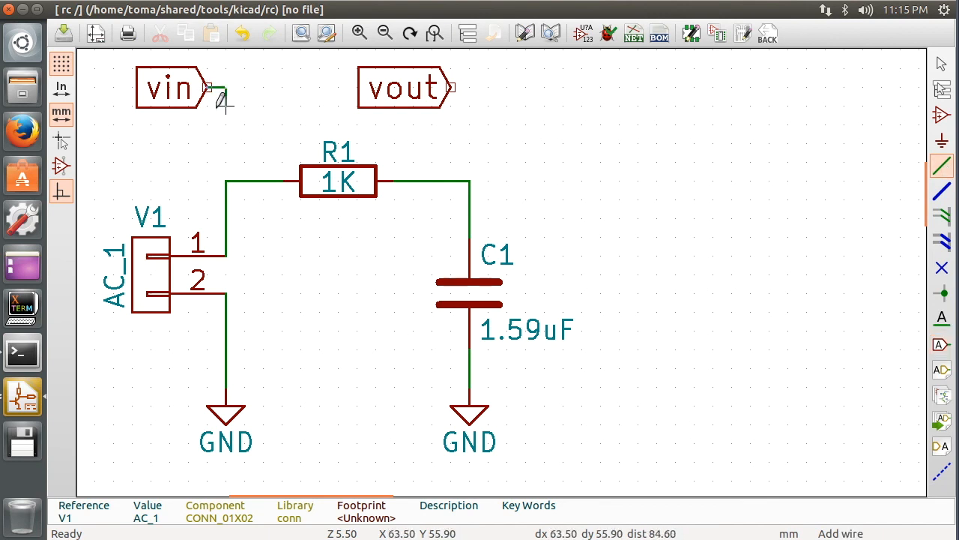
left_click(226, 180)
left_click(451, 88)
left_click(469, 180)
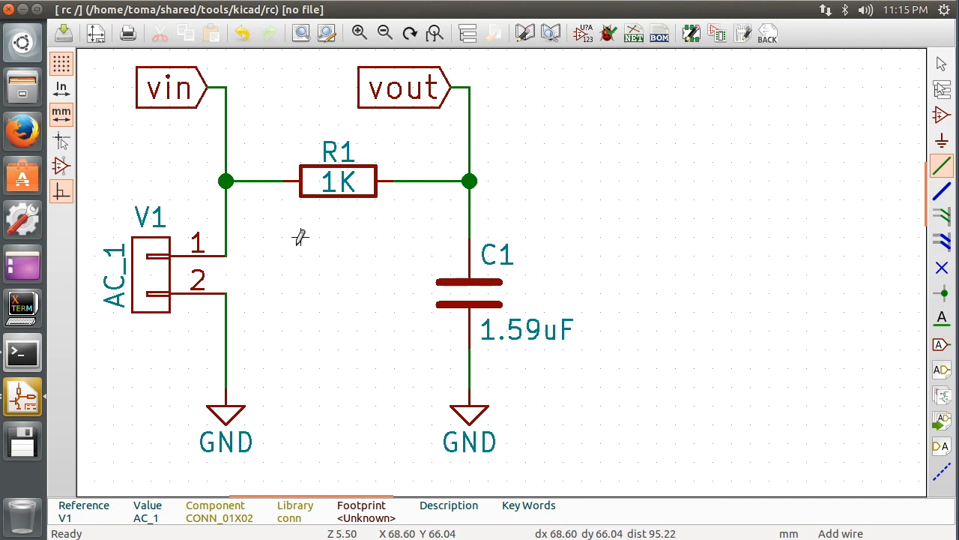
- Save the schematic project
left_click(61, 10)
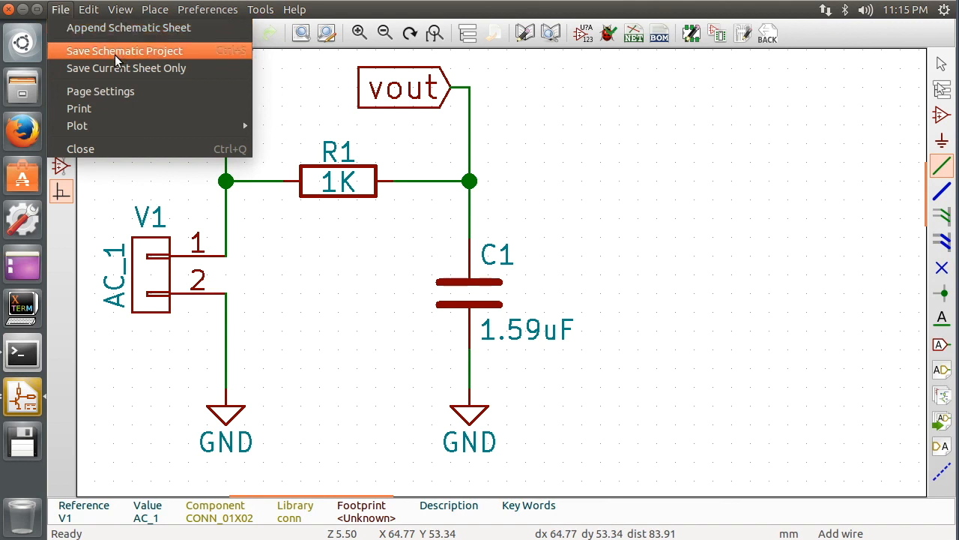